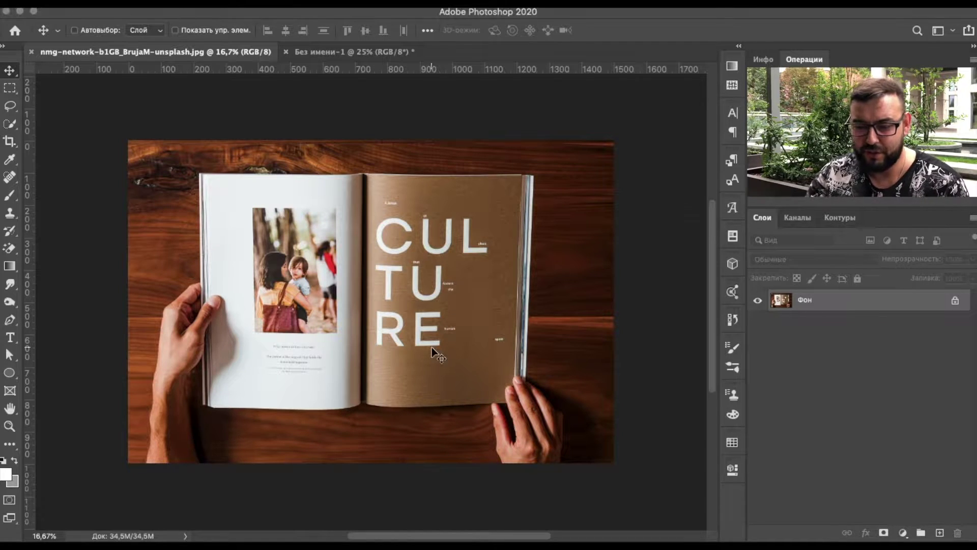
Step: Draw a white 1309 × 2035 px rectangle shape covering the magazine's left page
scroll(280, 274, up, 3)
scroll(279, 274, left, 2)
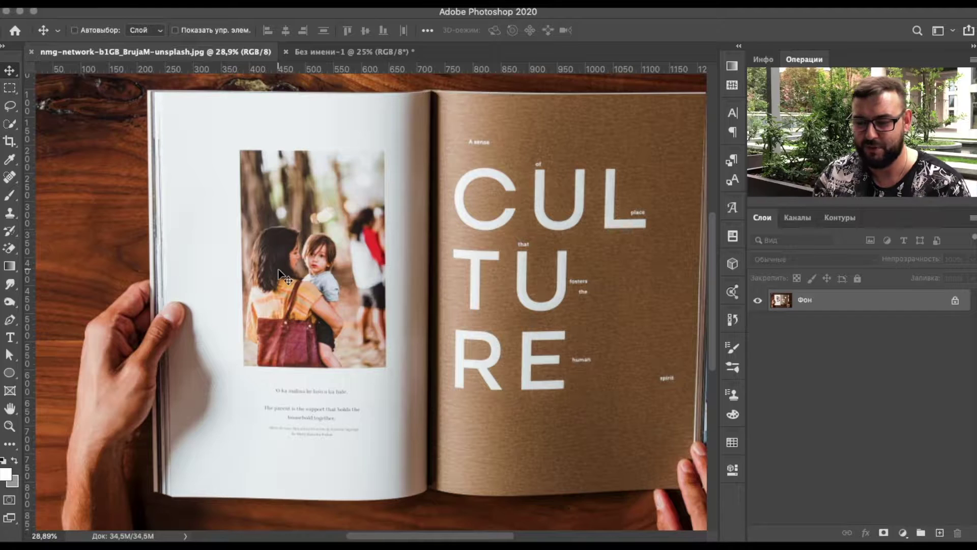
click(9, 372)
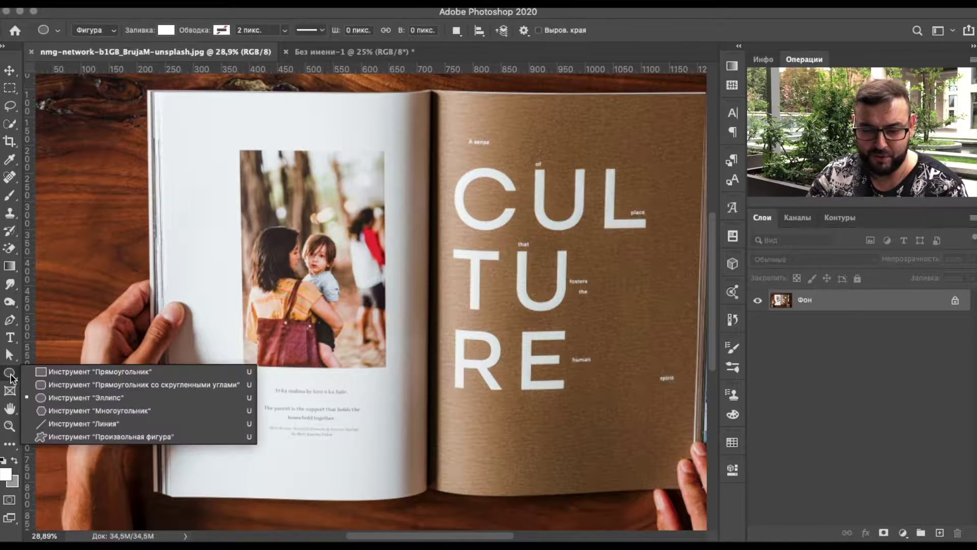
click(45, 372)
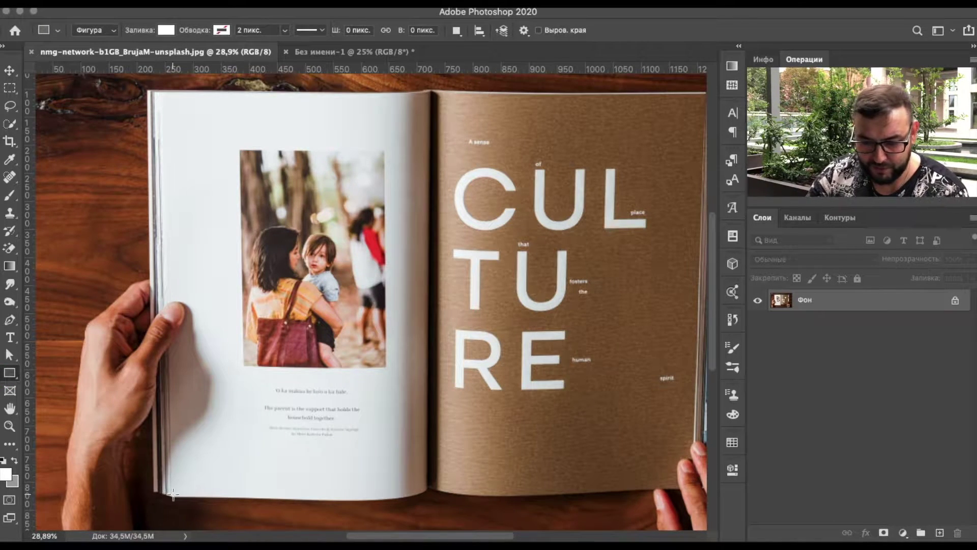
drag(171, 495, 431, 93)
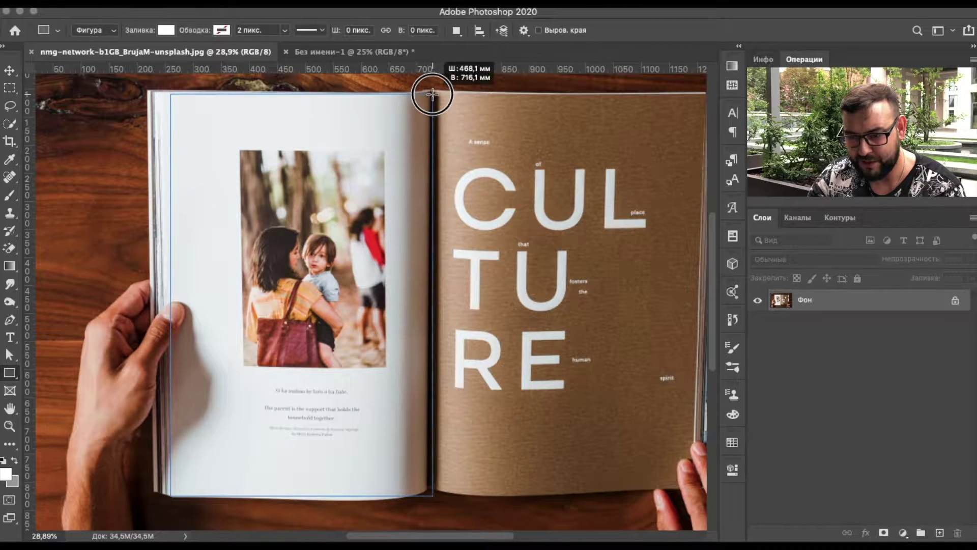
drag(431, 93, 430, 93)
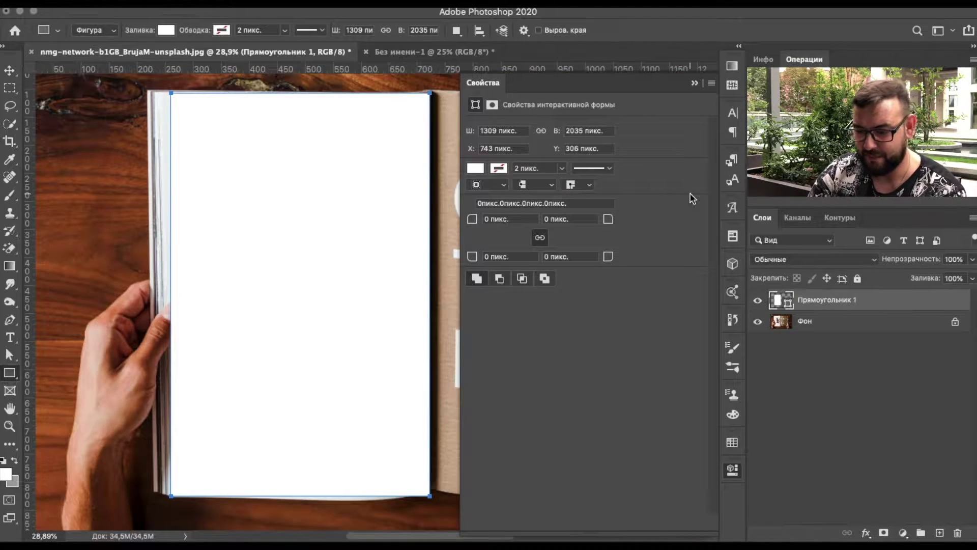
double_click(778, 304)
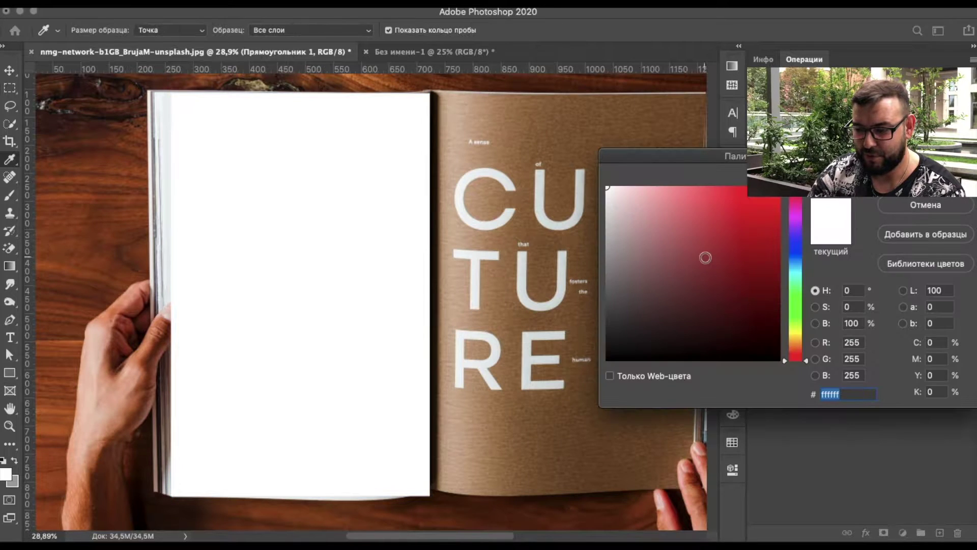
Step: Give the 'Прямоугольник 1' shape layer a dark red fill colour
click(720, 246)
key(Return)
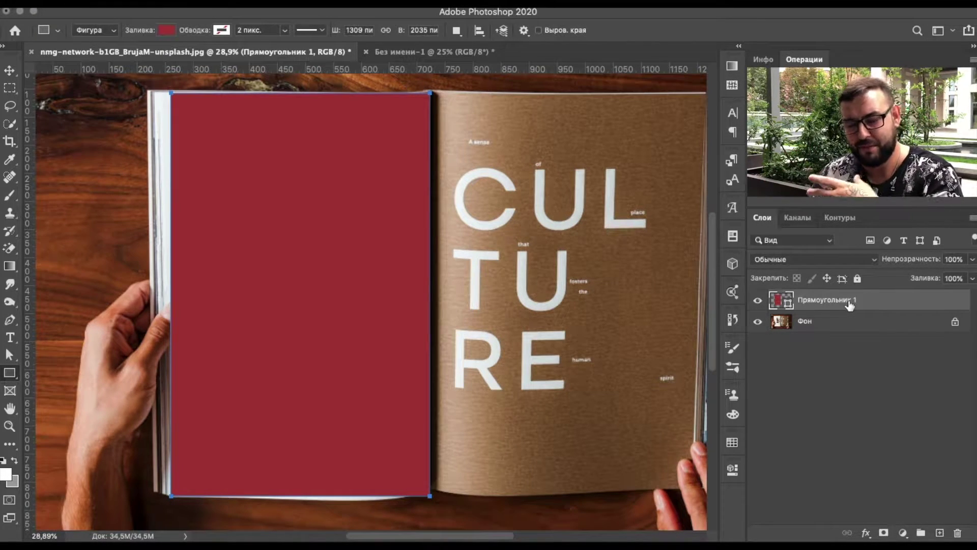
Step: Convert the red rectangle to a smart object at 63% opacity, ready for Free Transform
right_click(871, 307)
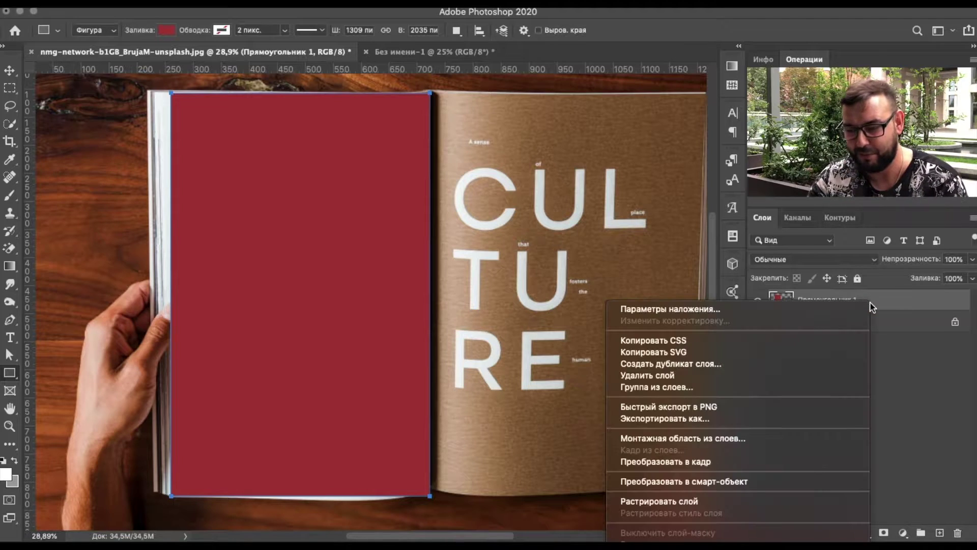
click(738, 483)
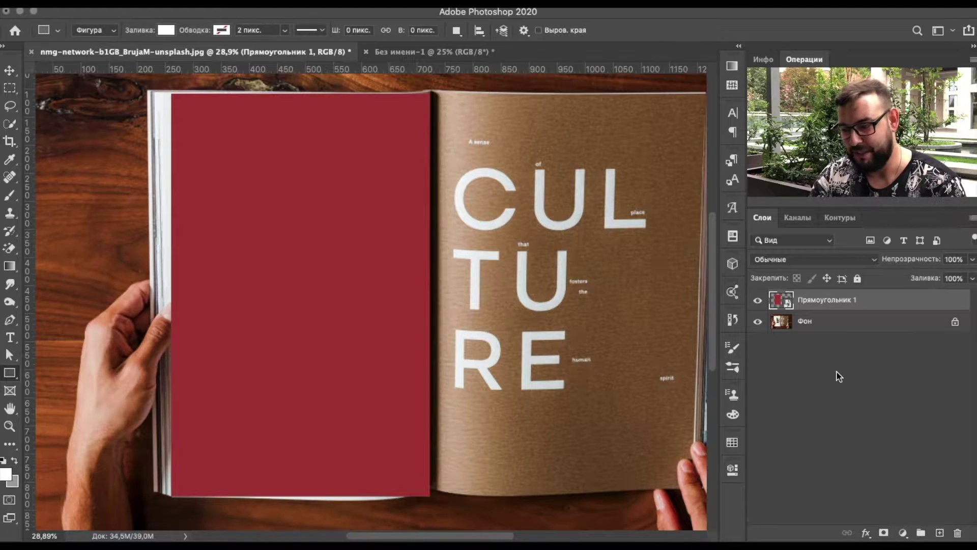
drag(912, 264, 885, 266)
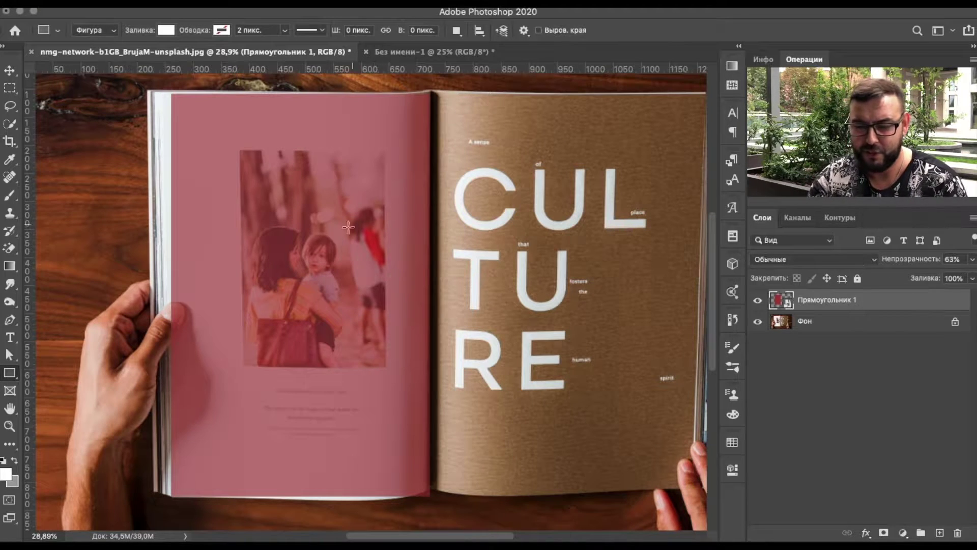
scroll(328, 244, down, 3)
key(ctrl+t)
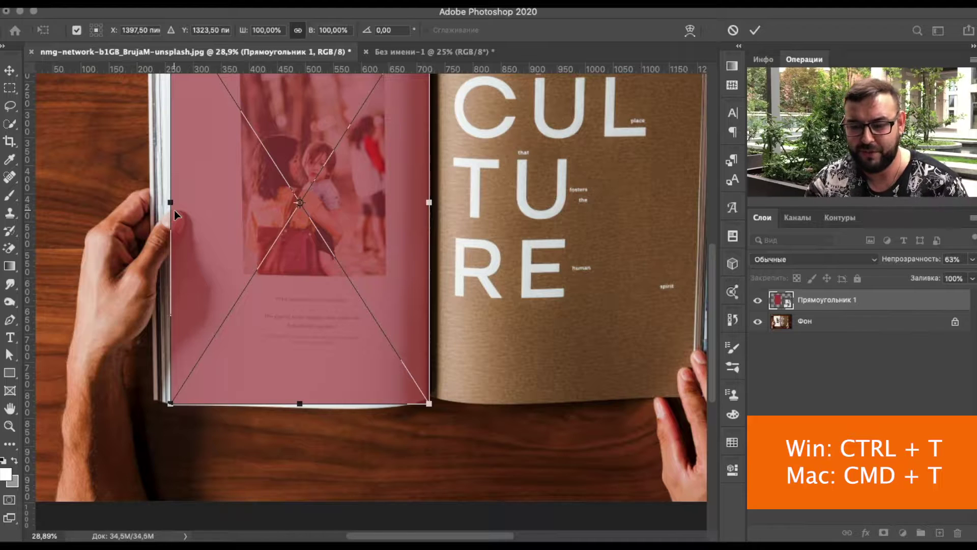
Step: Warp the rectangle's bottom corners and bottom edge to follow the page's curved lower edge
right_click(368, 166)
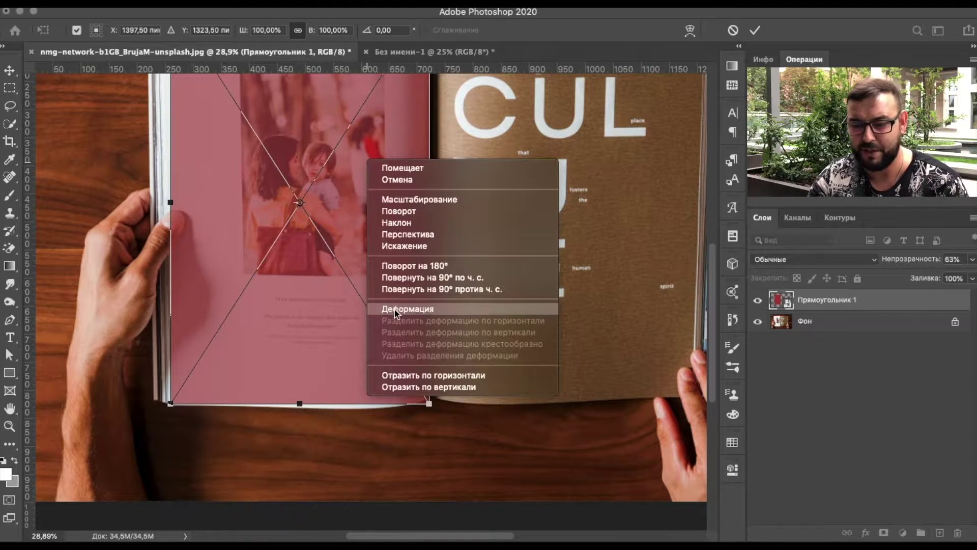
click(407, 308)
scroll(407, 433, up, 5)
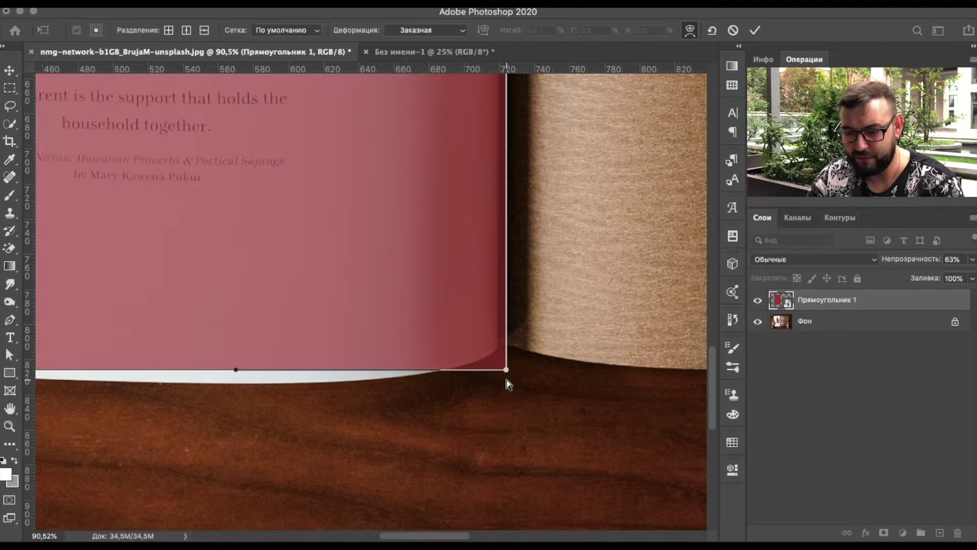
drag(503, 367, 500, 350)
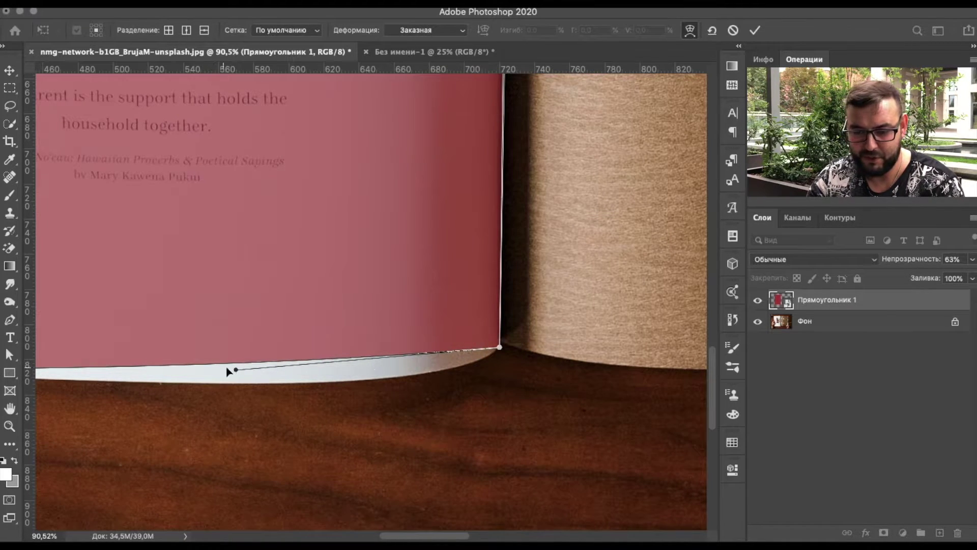
drag(236, 371, 367, 385)
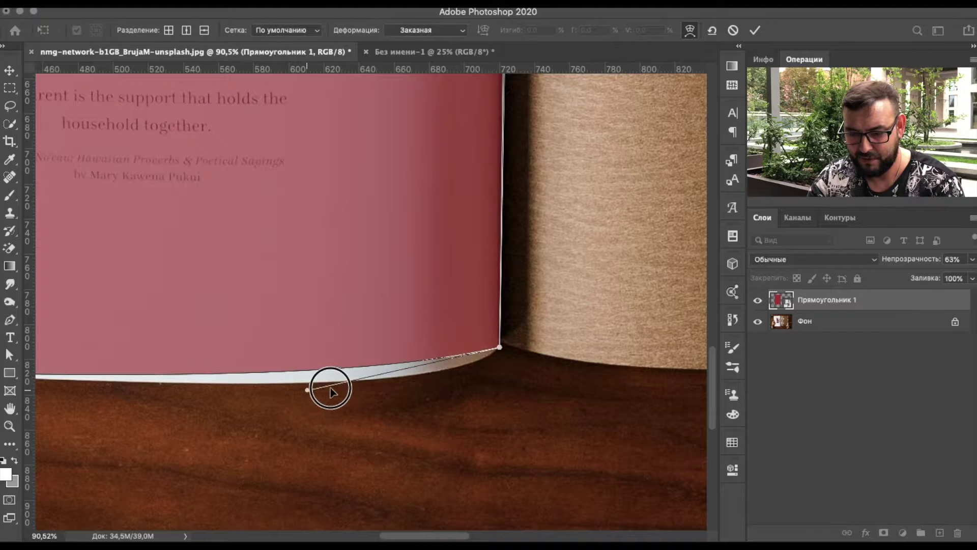
mouse_move(367, 386)
mouse_down()
mouse_move(416, 403)
mouse_move(414, 414)
mouse_up()
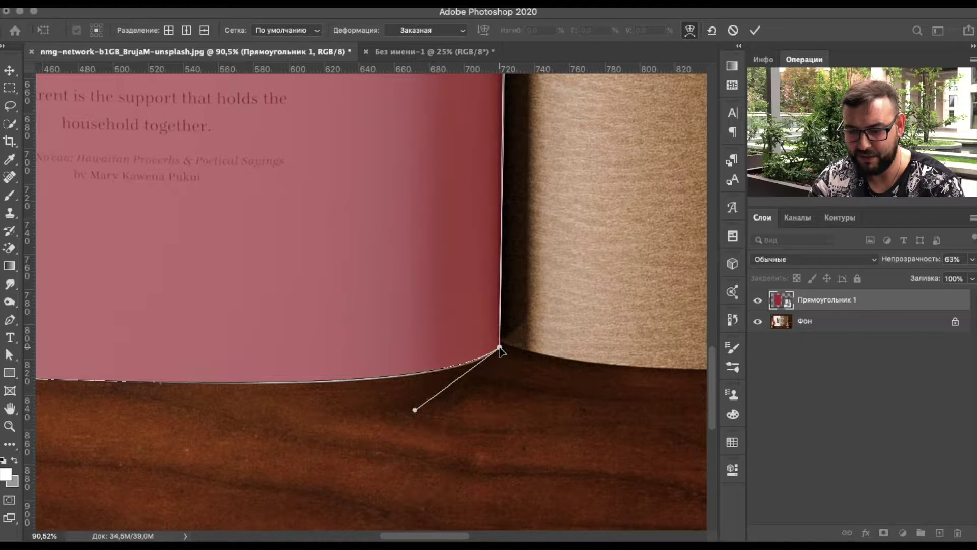
scroll(369, 399, left, 10)
scroll(368, 398, left, 3)
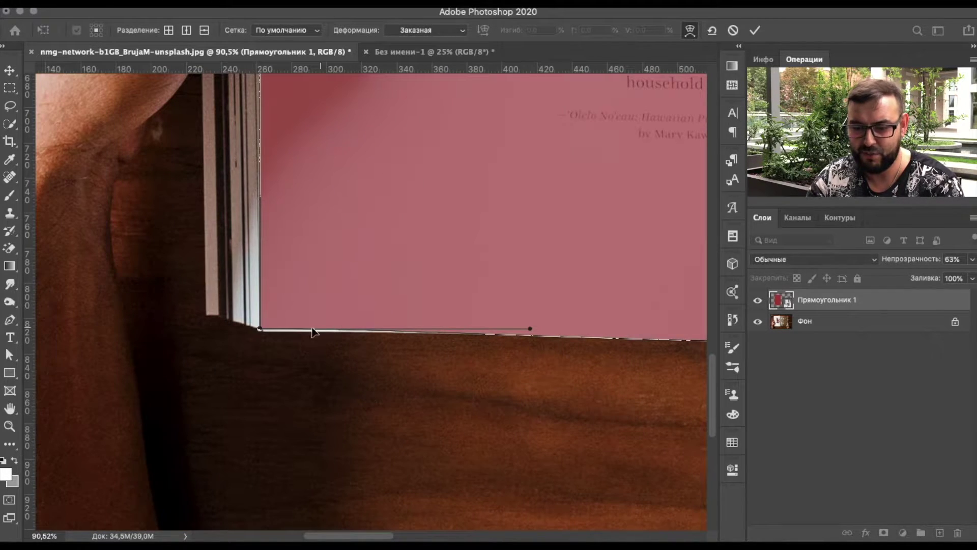
drag(260, 331, 260, 333)
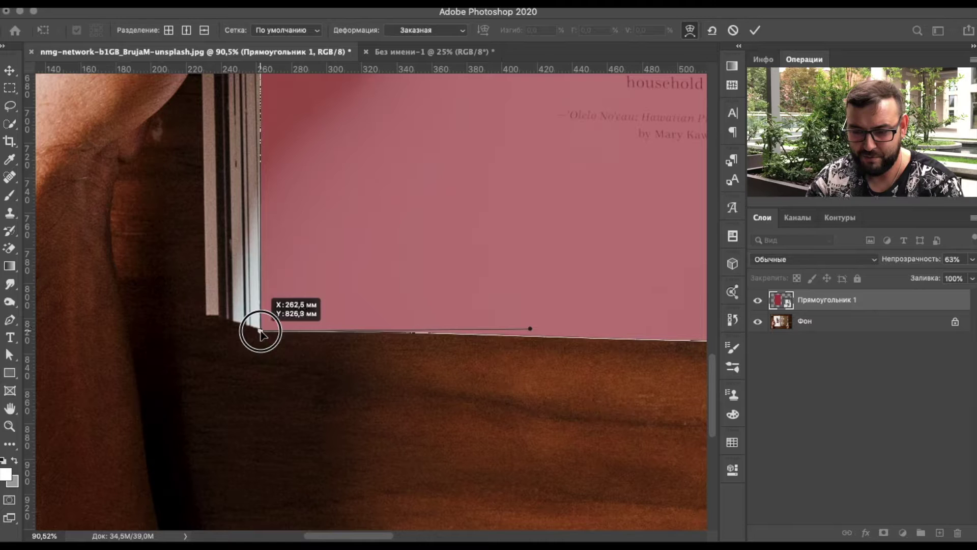
scroll(383, 332, up, 5)
scroll(382, 332, up, 5)
scroll(383, 332, up, 5)
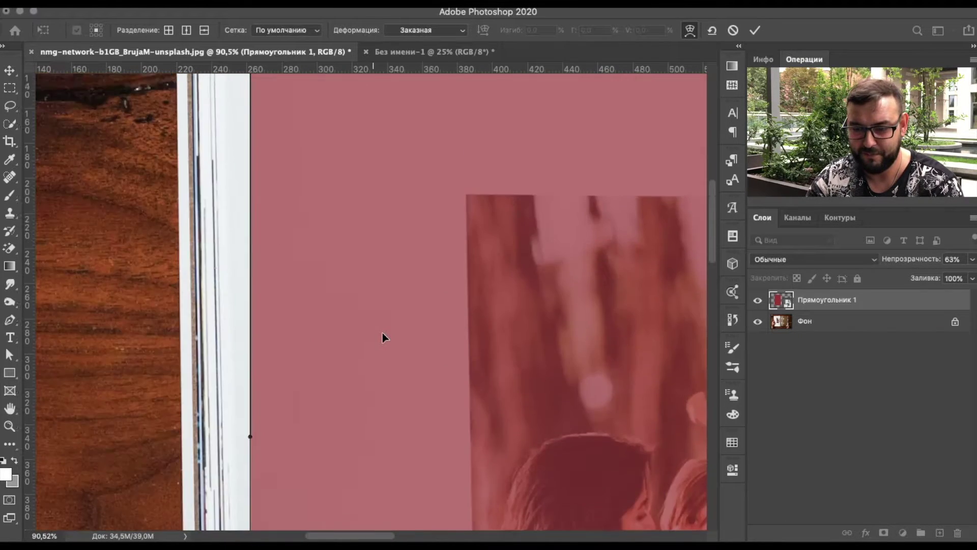
Step: Pin the warp's top-left corner and left edge onto the page outline
scroll(382, 337, up, 5)
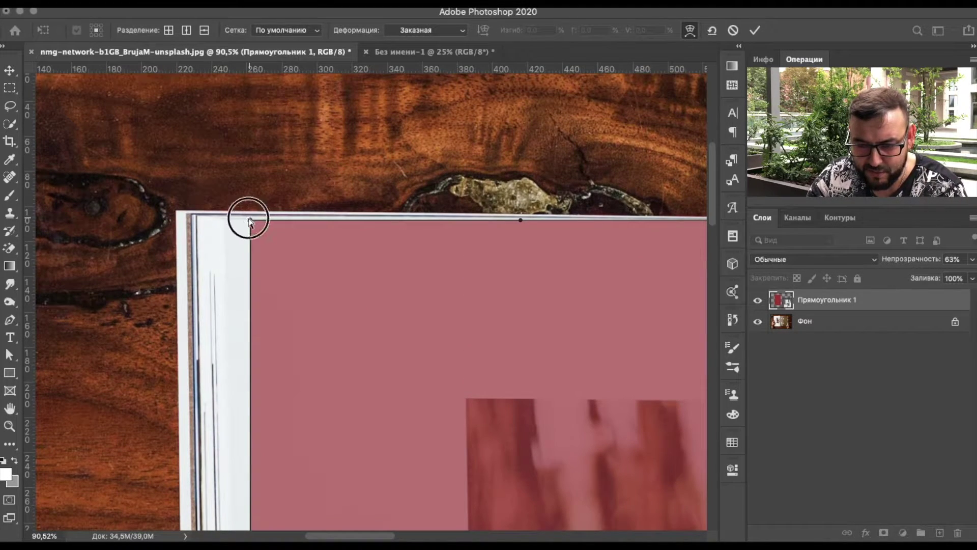
drag(249, 220, 225, 220)
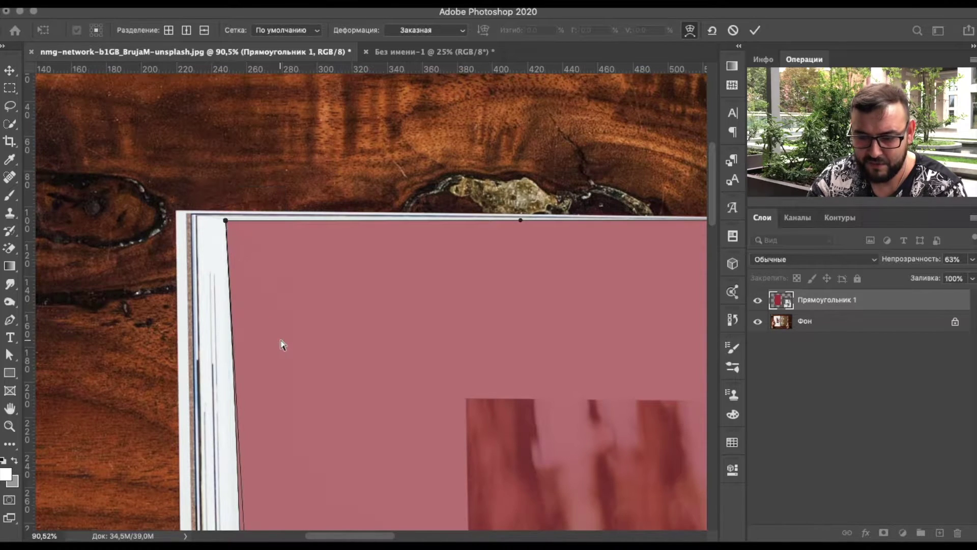
scroll(280, 345, down, 10)
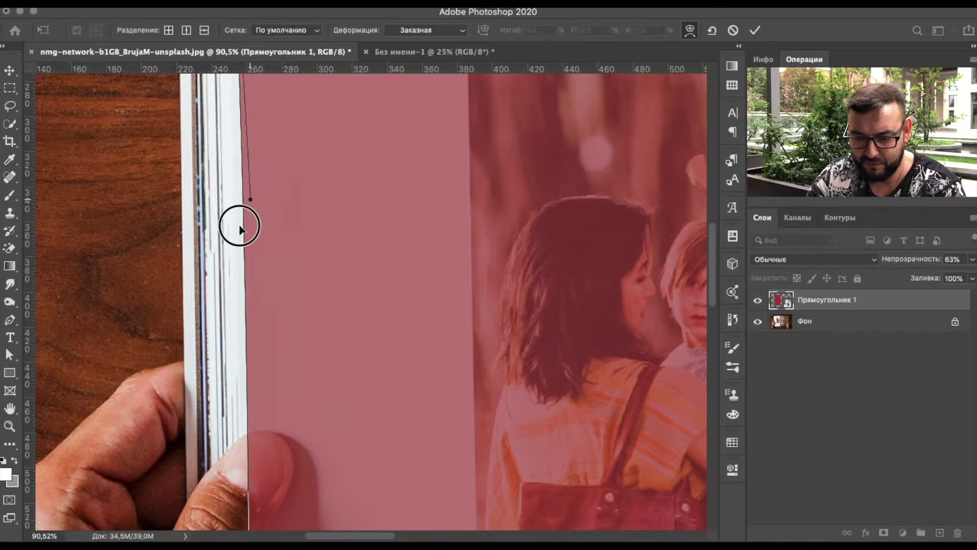
drag(240, 228, 235, 230)
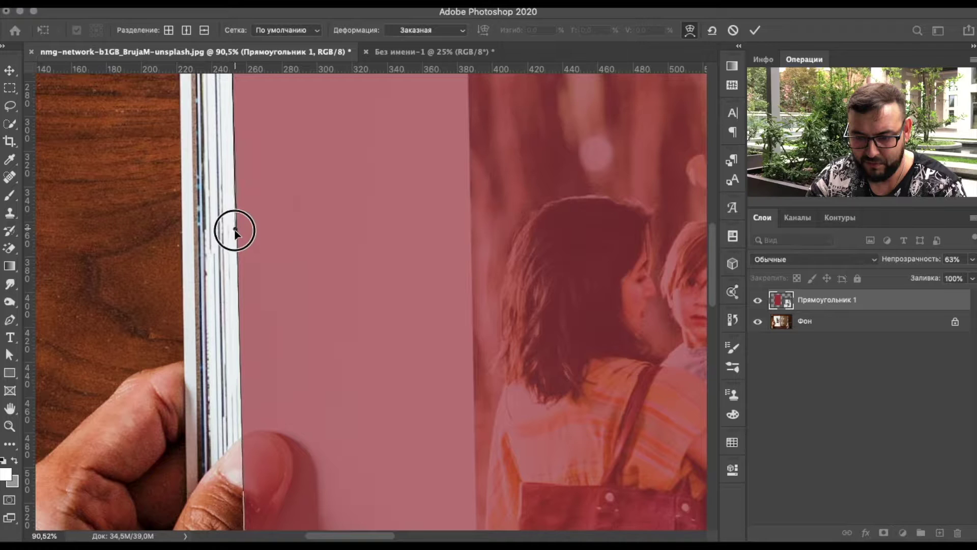
scroll(359, 244, up, 10)
scroll(358, 244, right, 10)
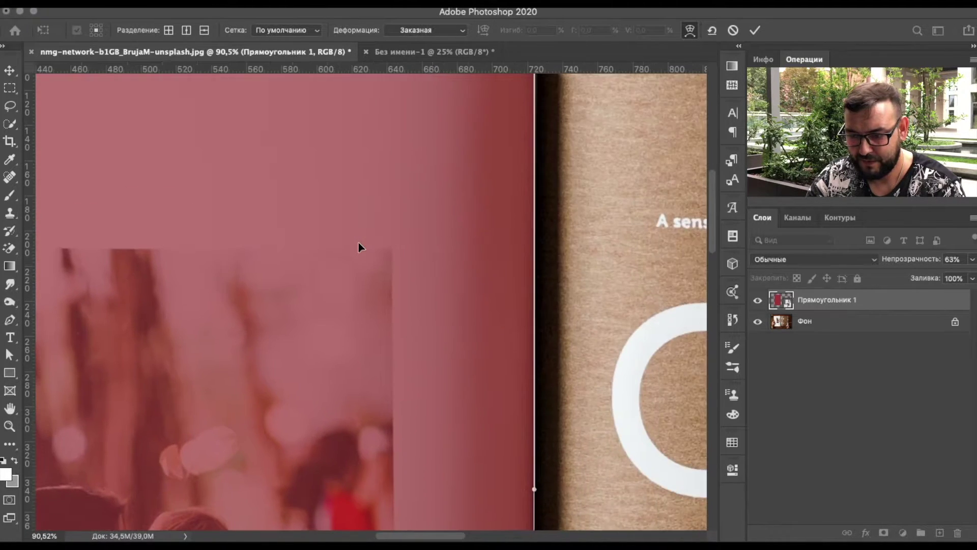
scroll(358, 243, up, 3)
scroll(358, 242, right, 1)
Step: Match the top-right corner and top-edge curve to the page, then commit the warp
drag(481, 210, 485, 204)
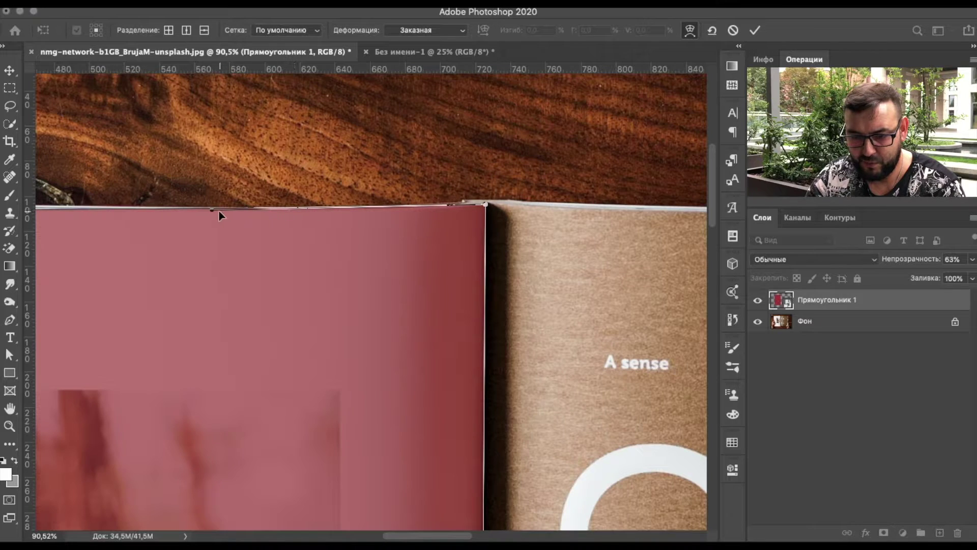
drag(210, 215, 218, 225)
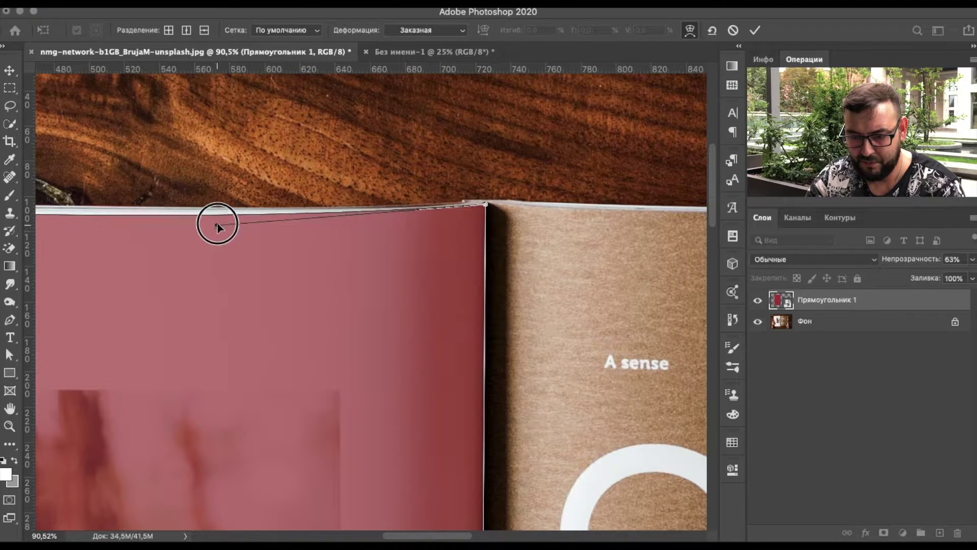
scroll(162, 186, left, 3)
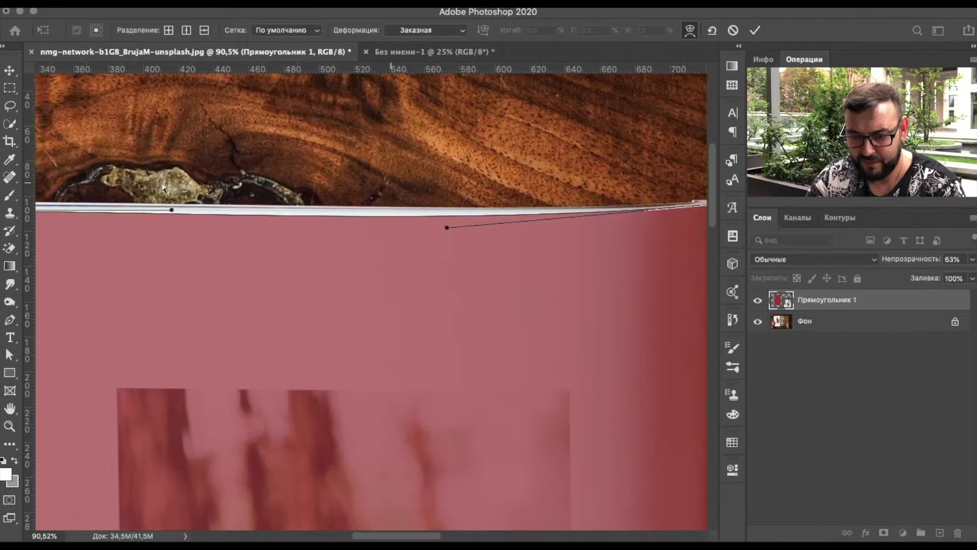
scroll(161, 186, left, 5)
drag(304, 199, 304, 208)
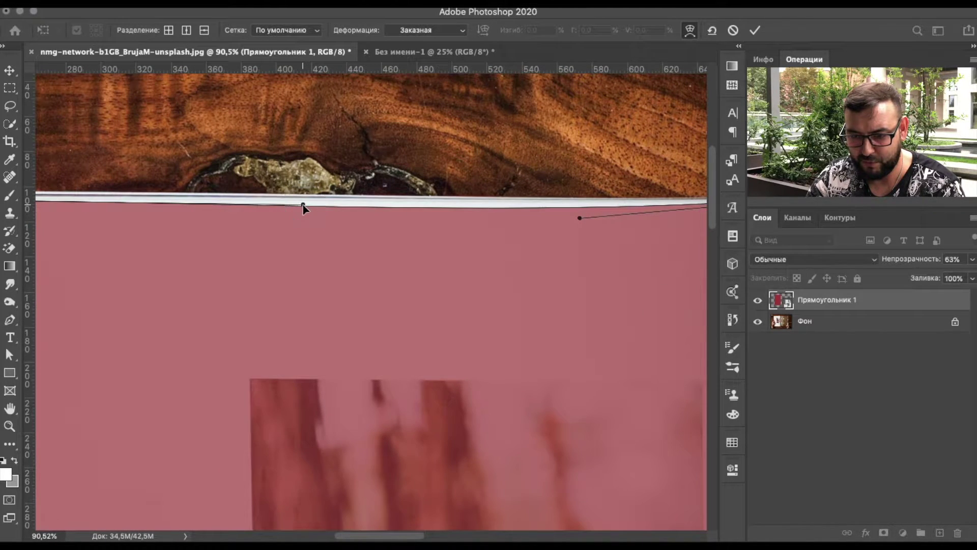
scroll(351, 159, down, 3)
scroll(349, 158, down, 2)
click(755, 30)
scroll(469, 268, down, 2)
scroll(469, 268, down, 2)
scroll(469, 267, right, 2)
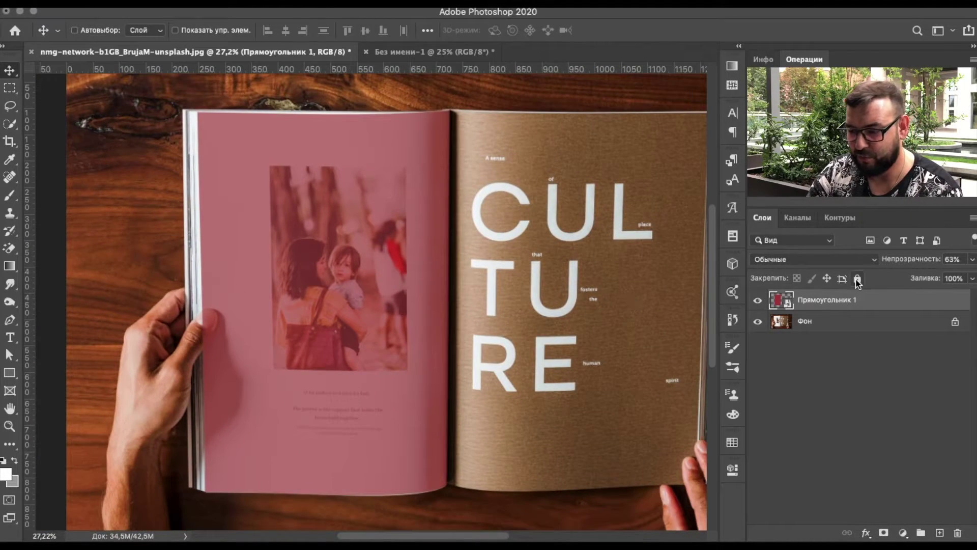
Step: Restore the red rectangle to 100% opacity and open its Gradient Overlay layer style
drag(903, 262, 922, 262)
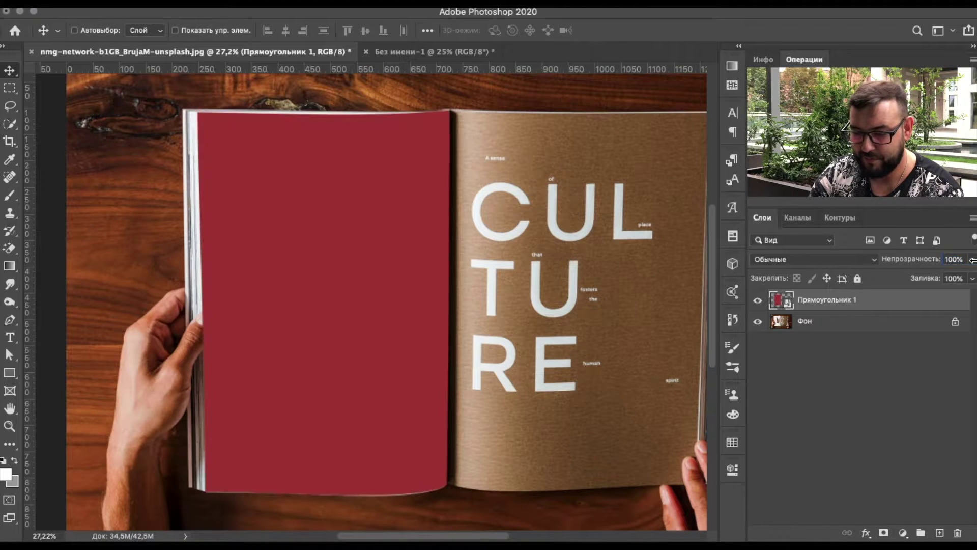
click(758, 300)
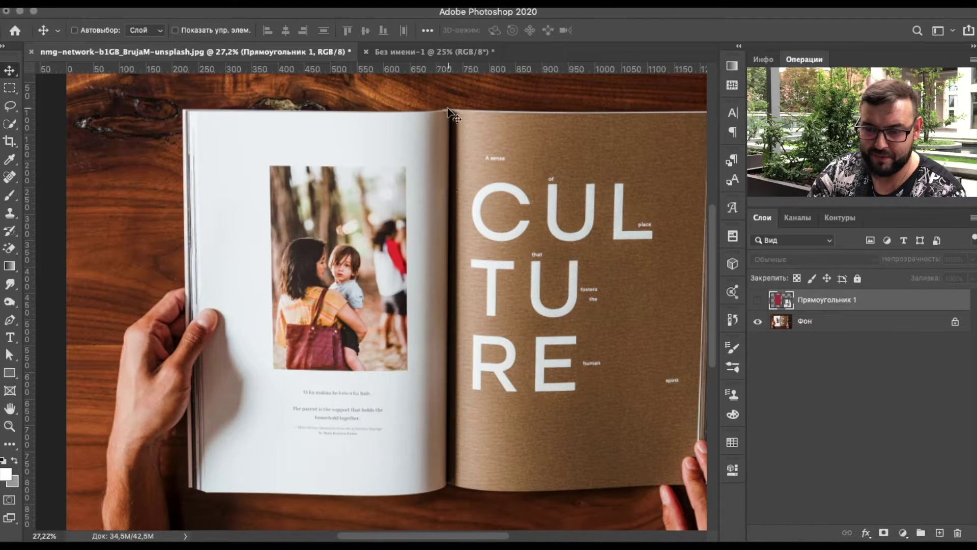
click(757, 301)
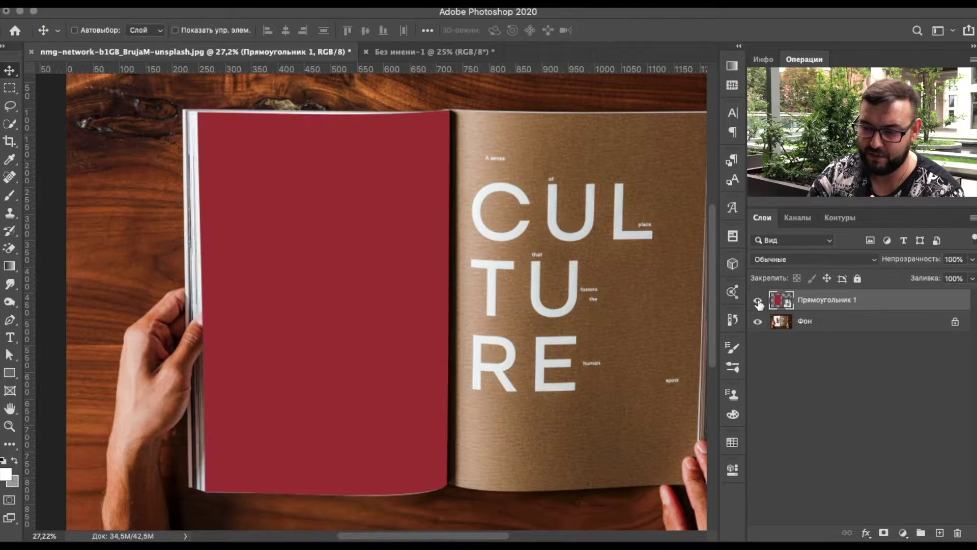
right_click(892, 303)
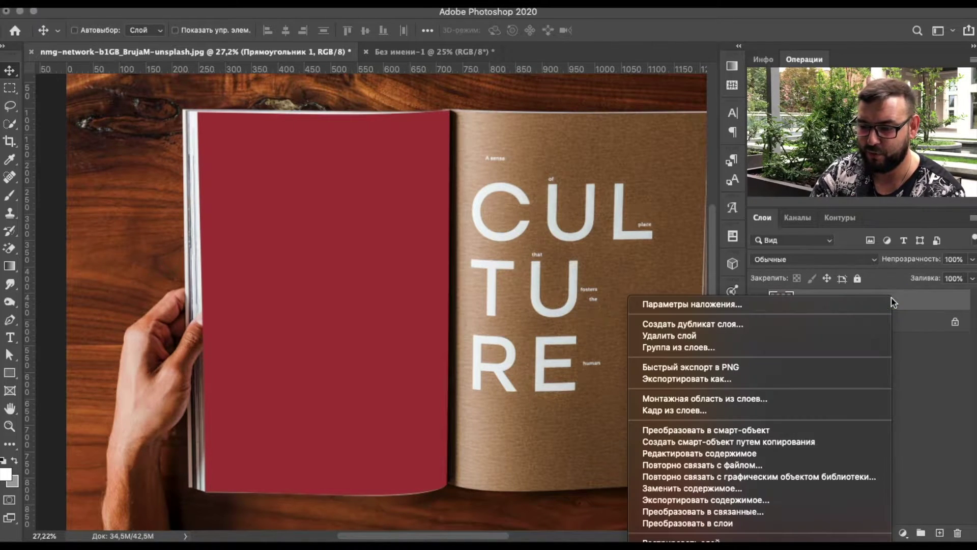
click(787, 306)
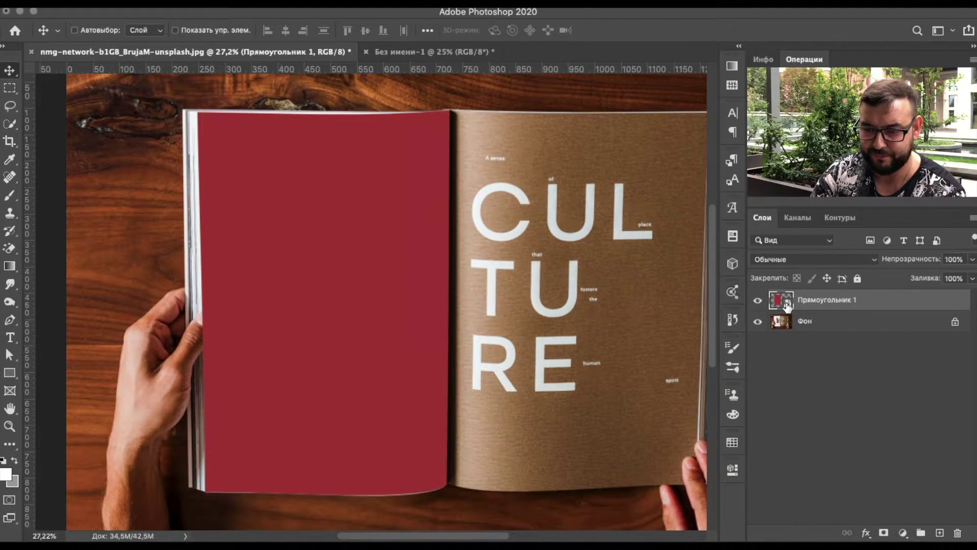
click(456, 246)
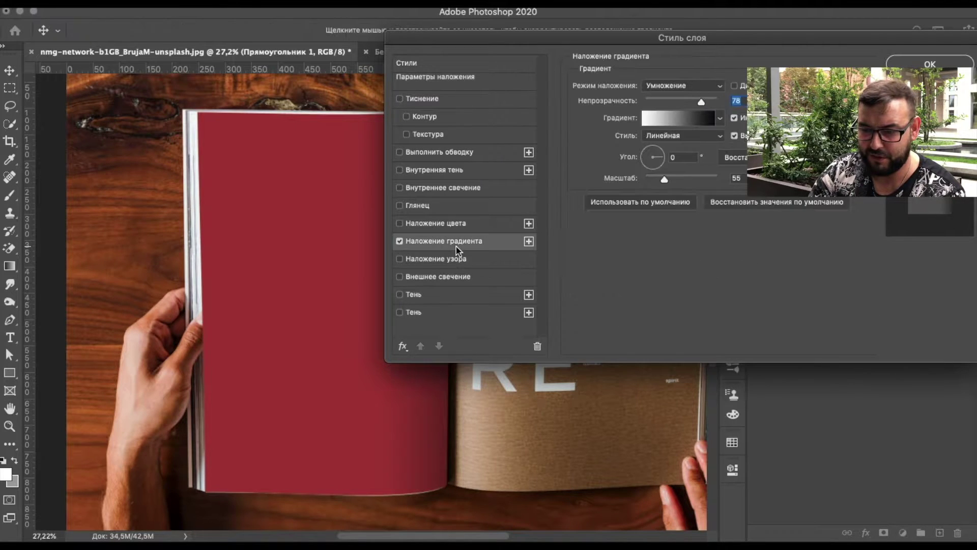
Step: Set the Gradient Overlay to Multiply with the Black, White preset gradient
click(664, 87)
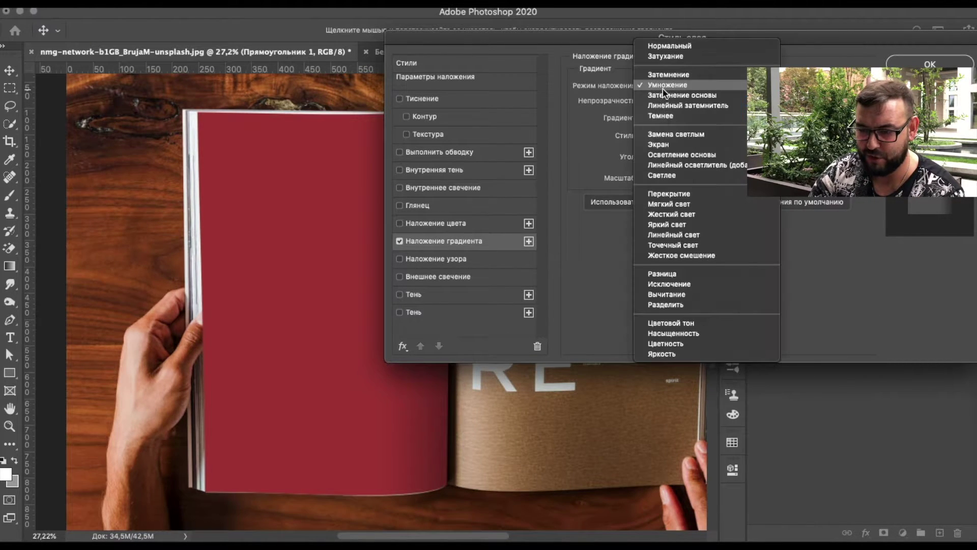
click(664, 87)
click(661, 118)
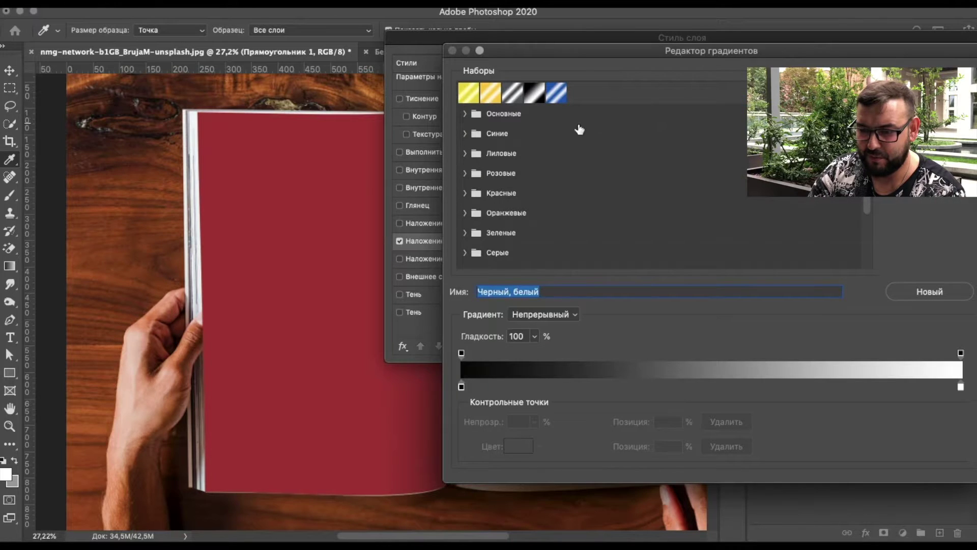
click(464, 113)
click(521, 131)
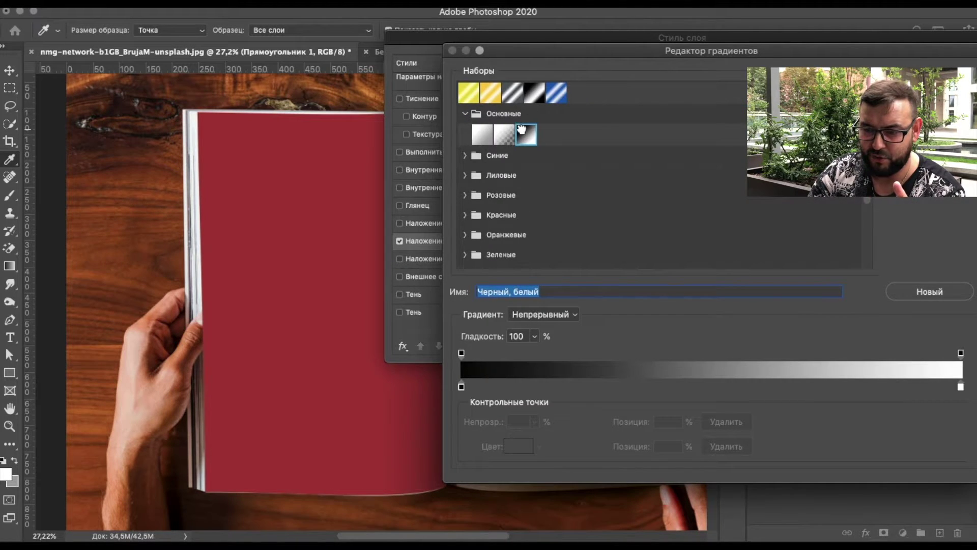
key(Return)
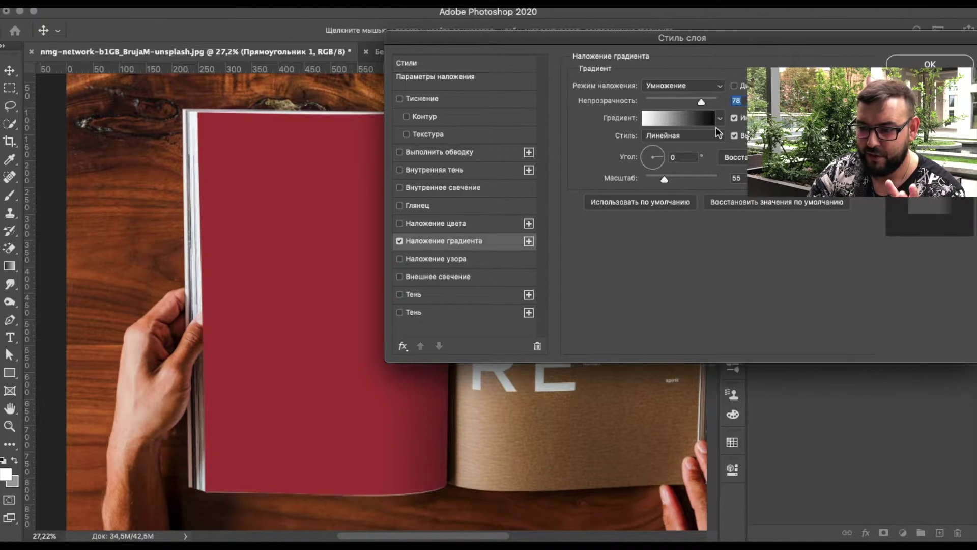
Step: Lower the Gradient Overlay opacity to 75% and apply the layer style
drag(699, 103, 698, 102)
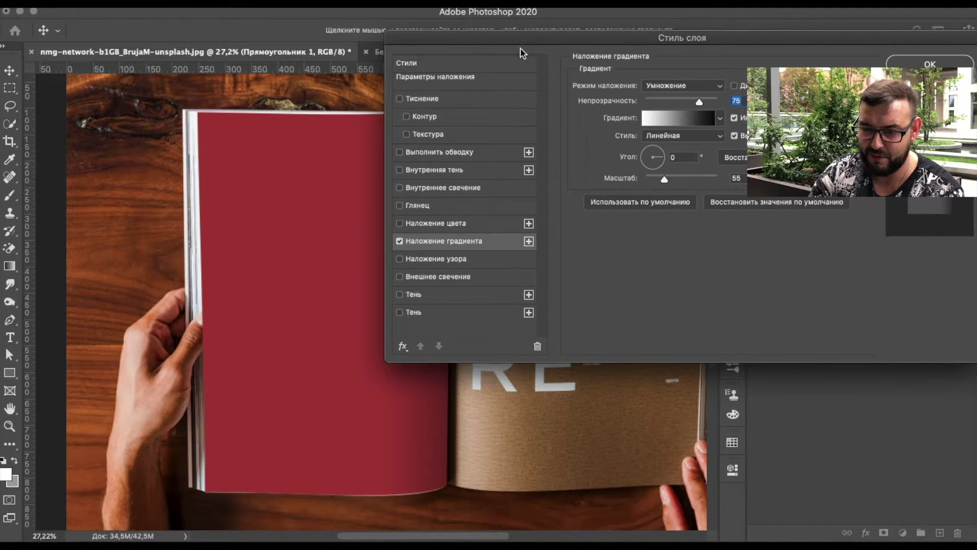
drag(520, 47, 570, 47)
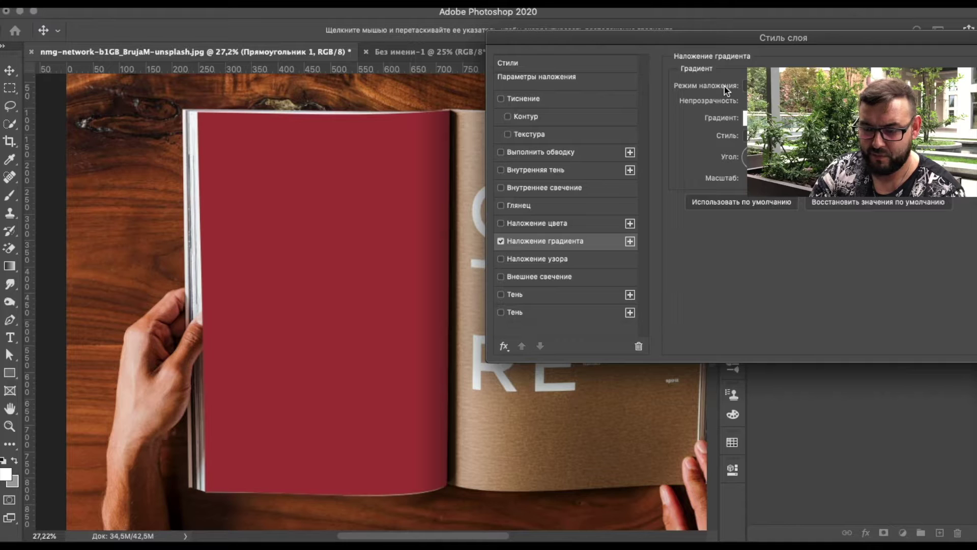
drag(707, 43, 514, 105)
key(Return)
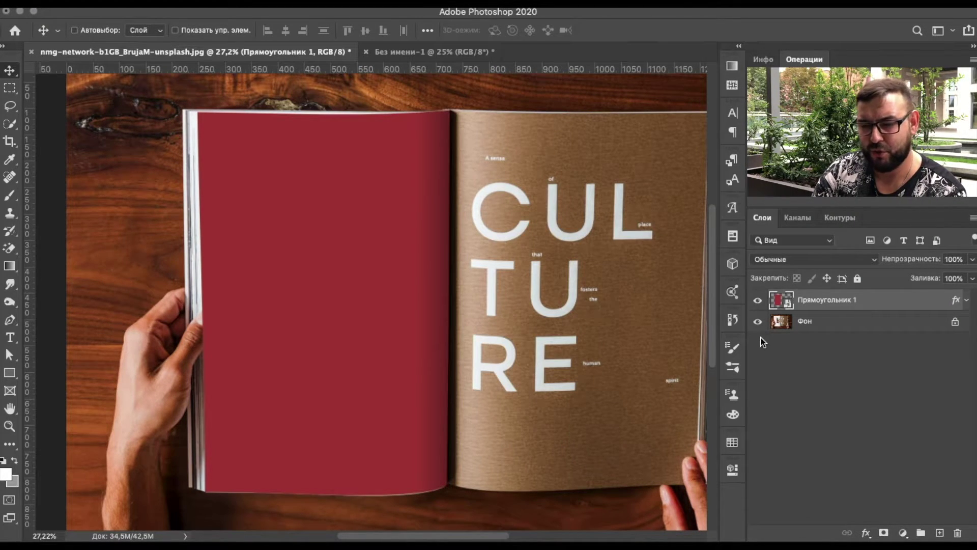
scroll(593, 254, up, 5)
scroll(591, 257, down, 2)
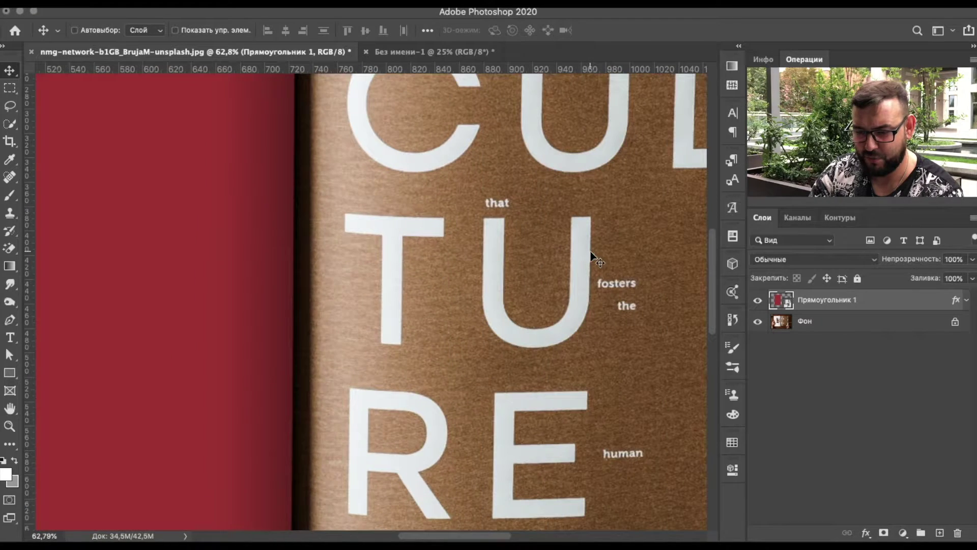
scroll(590, 257, down, 2)
scroll(590, 257, down, 1)
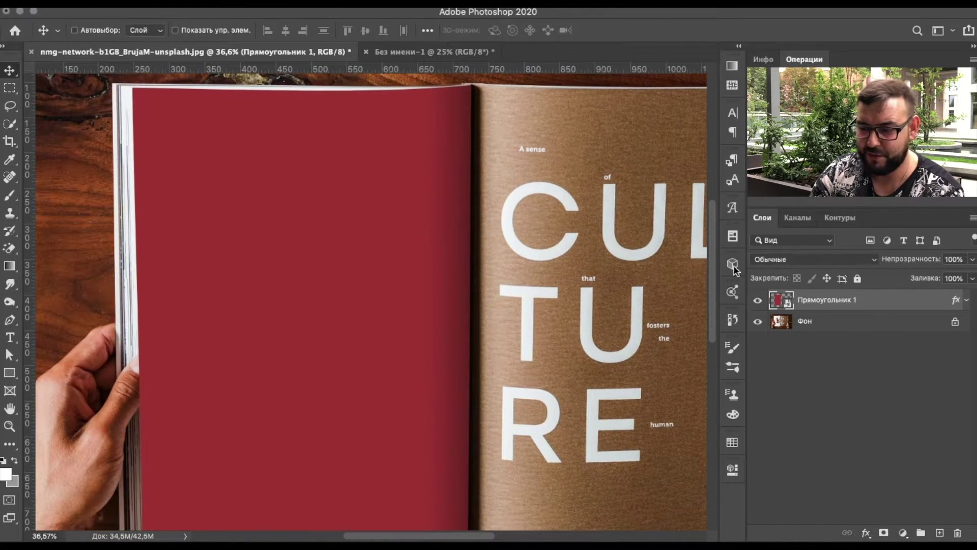
click(450, 4)
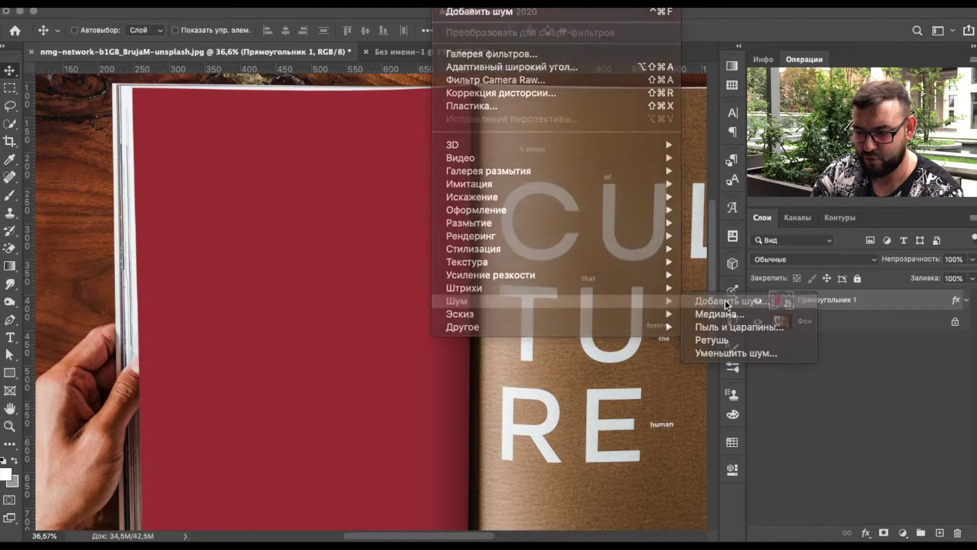
Step: Apply the Add Noise filter with Amount 3% and Gaussian distribution
mouse_move(456, 301)
click(725, 299)
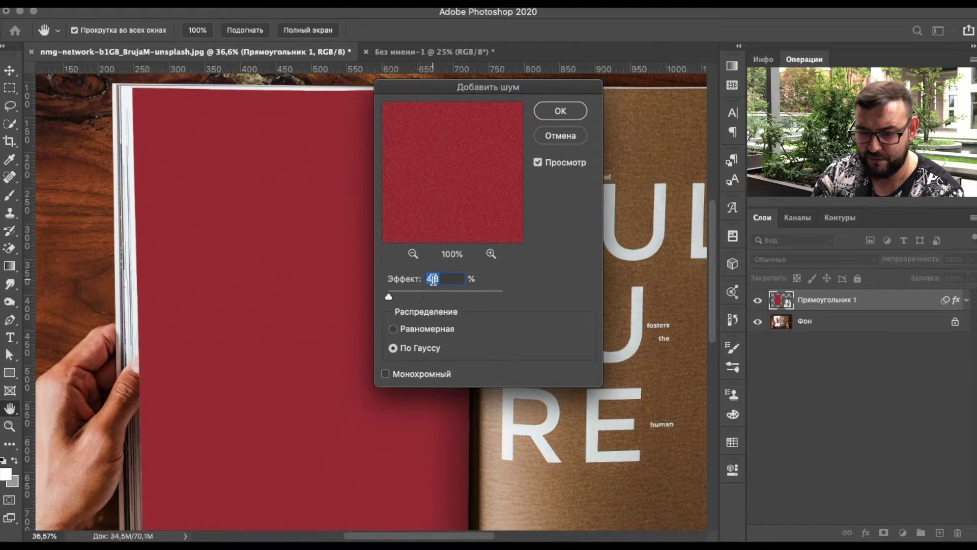
text(3)
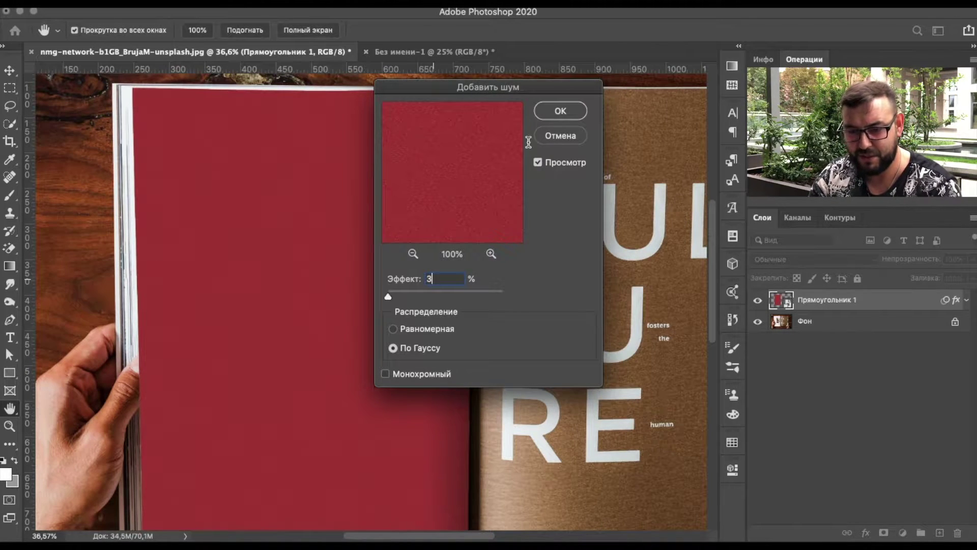
click(560, 111)
key(v)
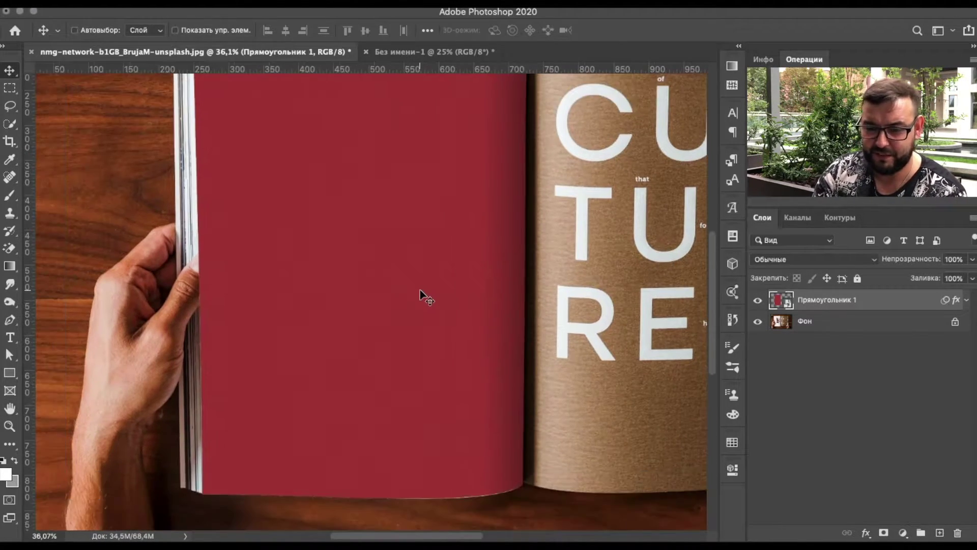
Step: Drop the red rectangle to 66% opacity and add a layer mask to it
click(756, 303)
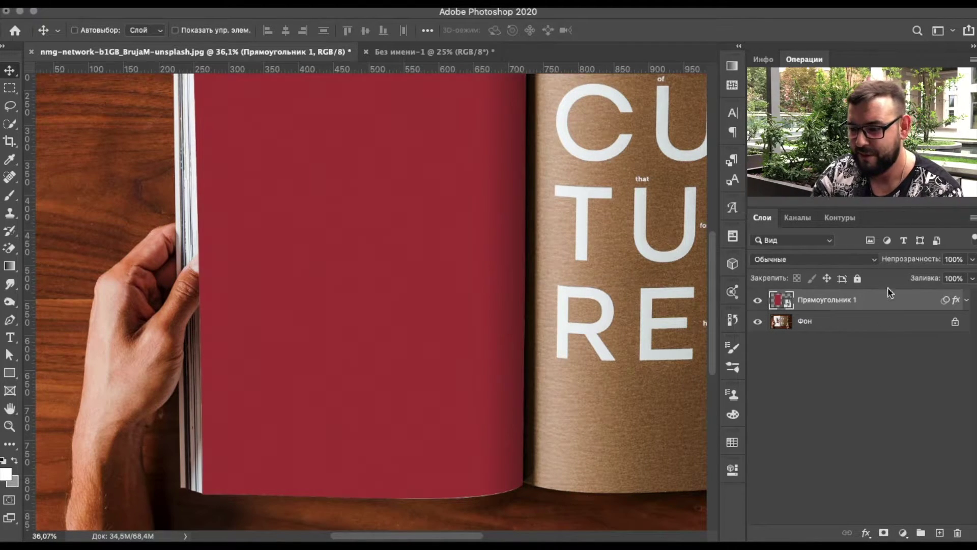
drag(911, 259, 895, 262)
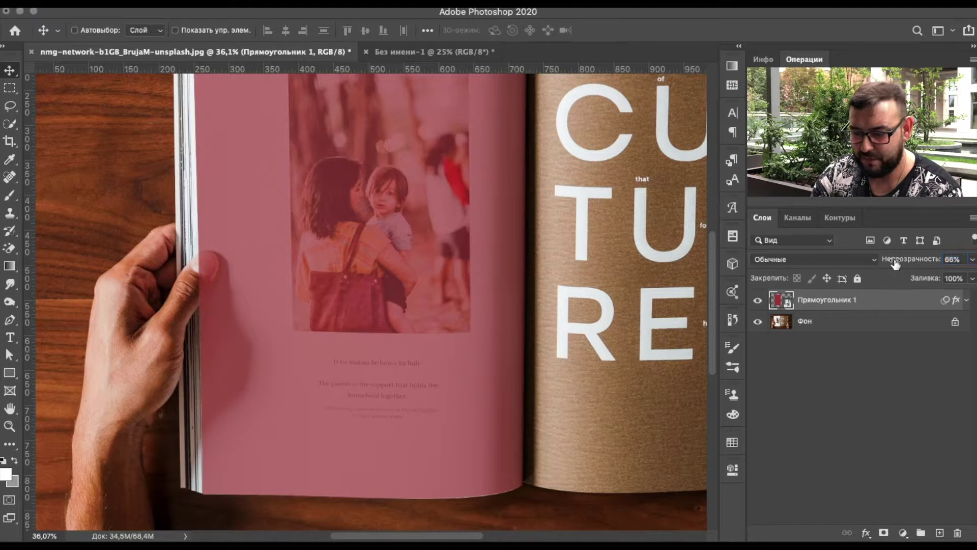
click(884, 533)
scroll(179, 331, up, 3)
scroll(179, 332, up, 2)
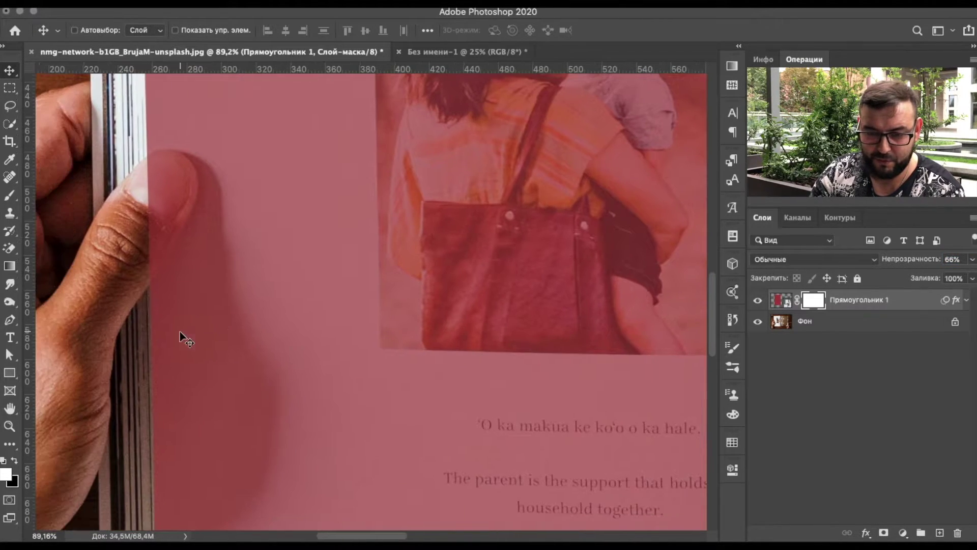
Step: Paint black on the mask with a size-35 brush to reveal the thumb and nail
click(7, 199)
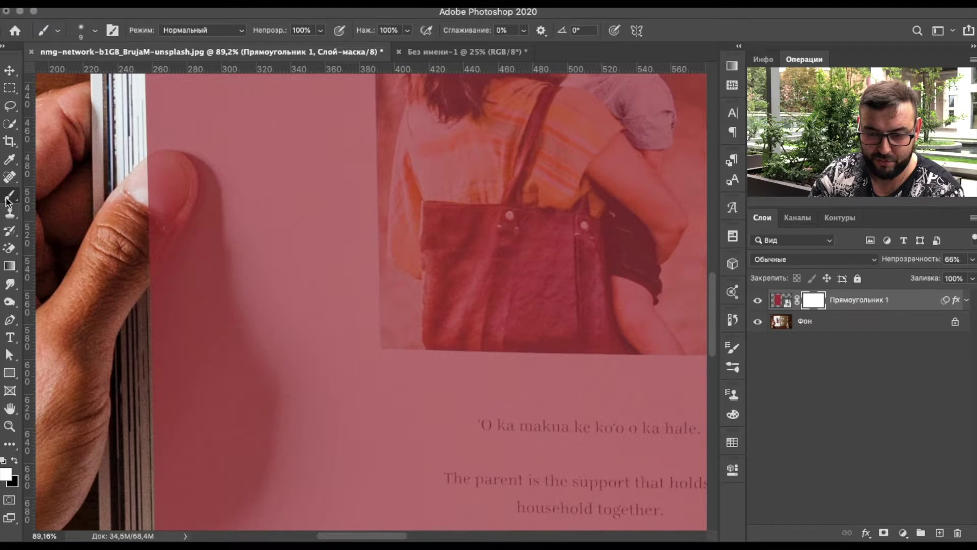
click(15, 460)
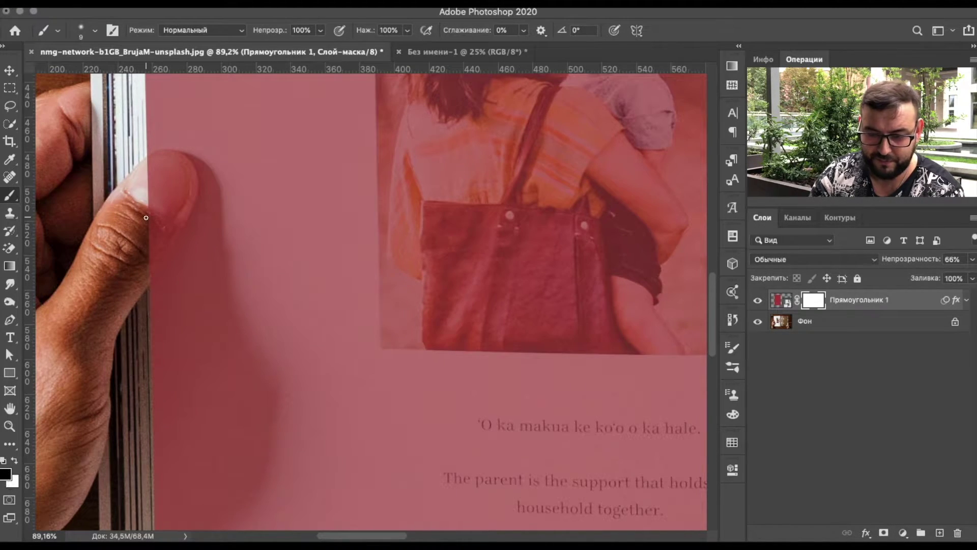
scroll(146, 217, up, 2)
key(bracketright)
key(bracketright)
key(bracketright)
drag(160, 185, 161, 146)
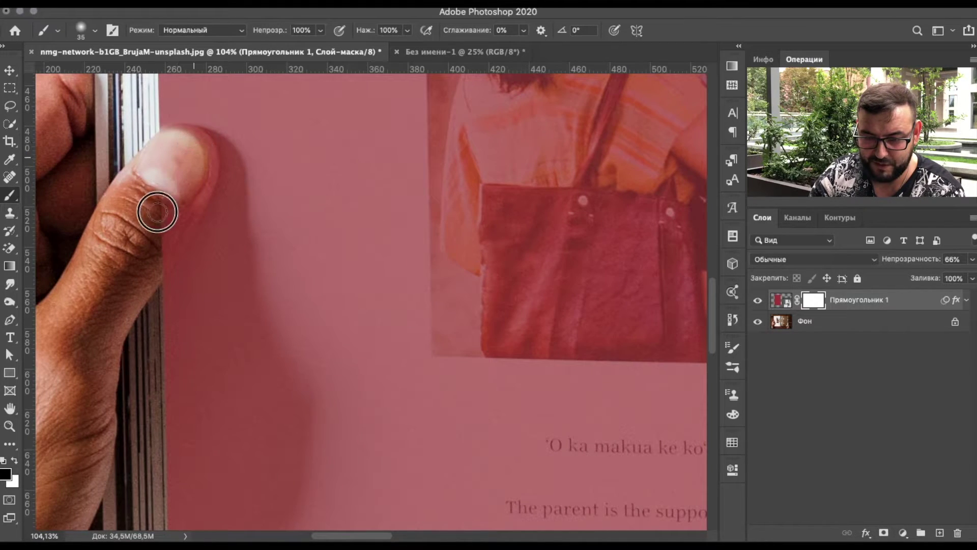
drag(148, 229, 184, 181)
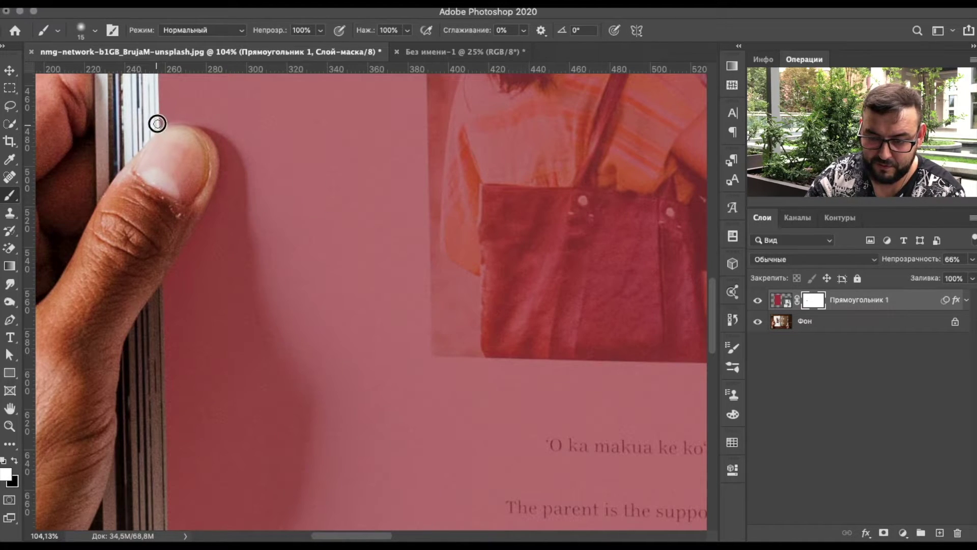
scroll(268, 163, down, 5)
scroll(268, 164, right, 2)
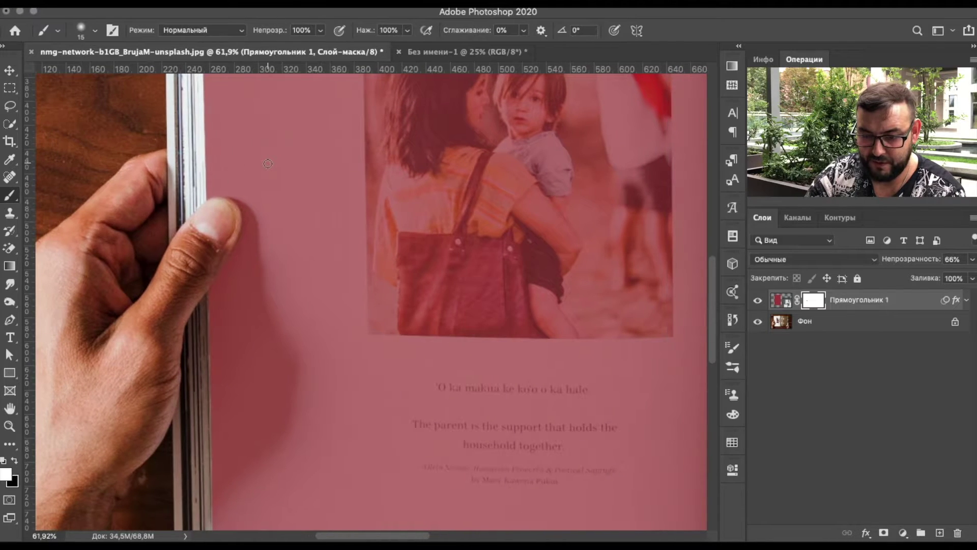
Step: Set the red rectangle back to 100% opacity, swap foreground to white, and hide the layer
drag(897, 262, 963, 269)
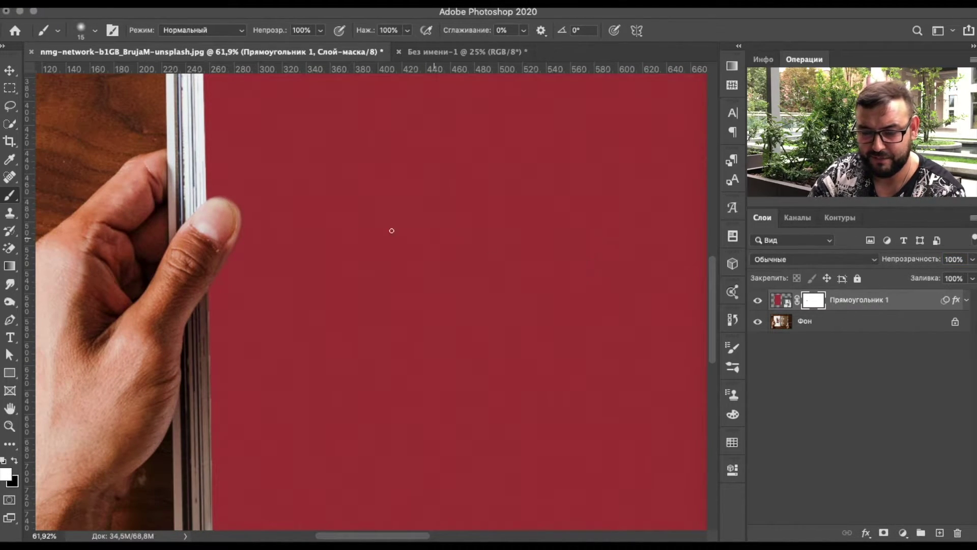
scroll(239, 199, up, 3)
scroll(239, 199, up, 2)
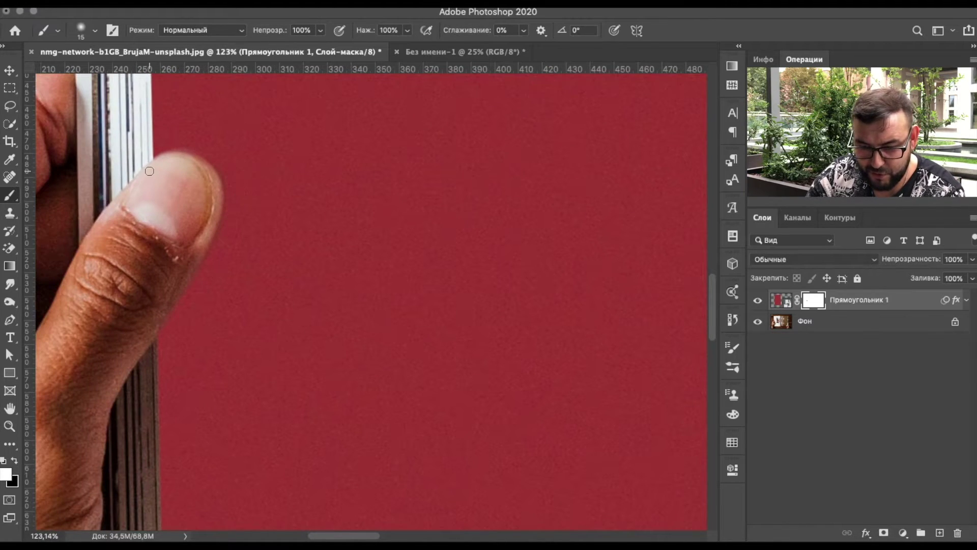
scroll(150, 171, left, 2)
scroll(150, 170, up, 1)
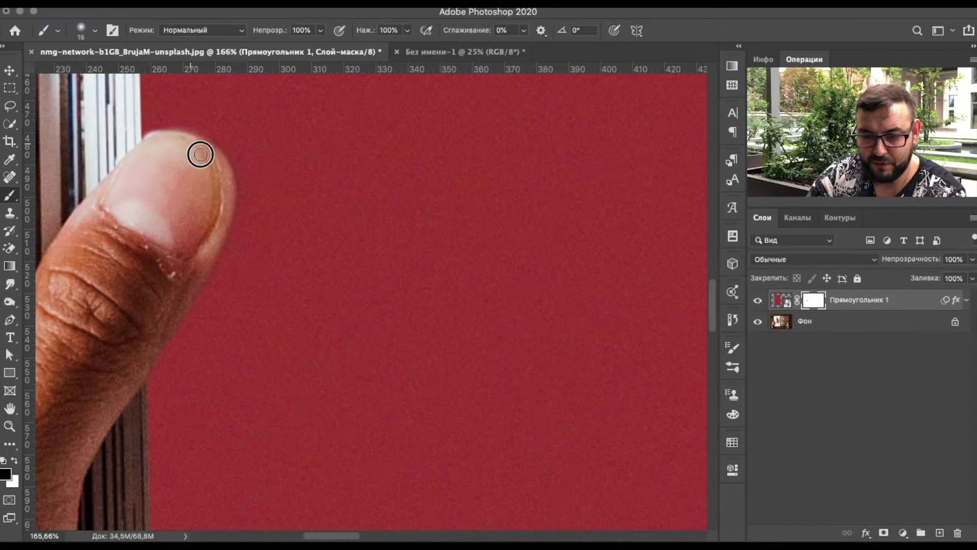
key(x)
scroll(353, 301, down, 3)
click(758, 301)
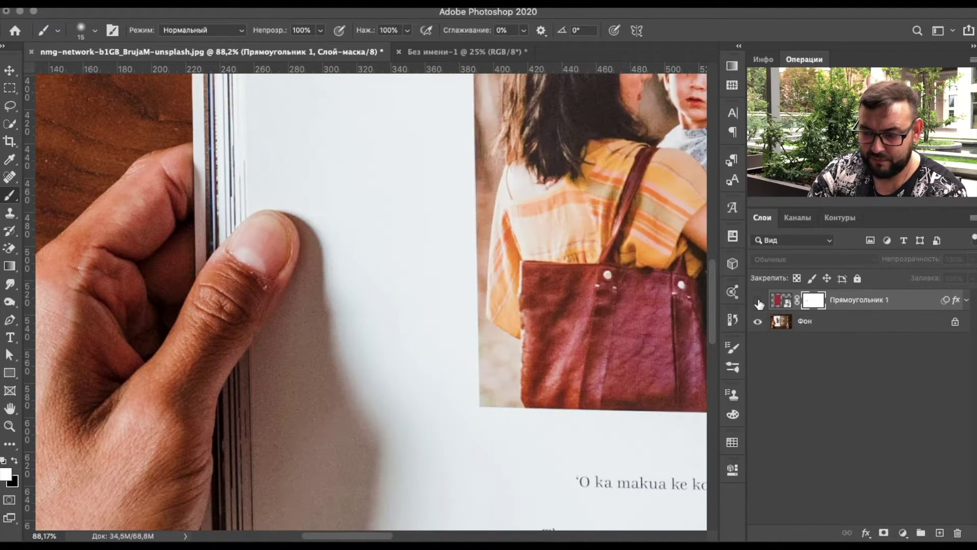
Step: Add a new blank layer and set the foreground colour to grey with brightness 80%
click(939, 532)
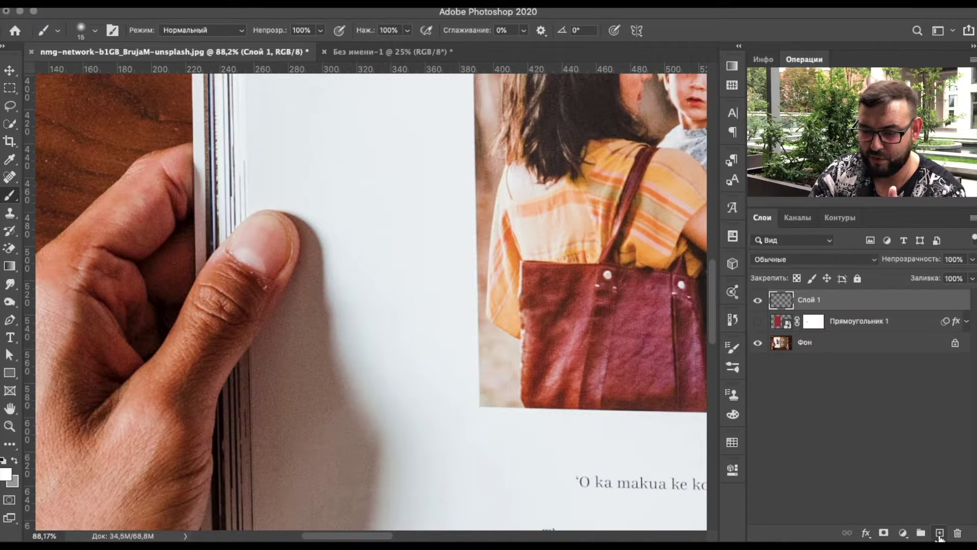
drag(615, 280, 585, 285)
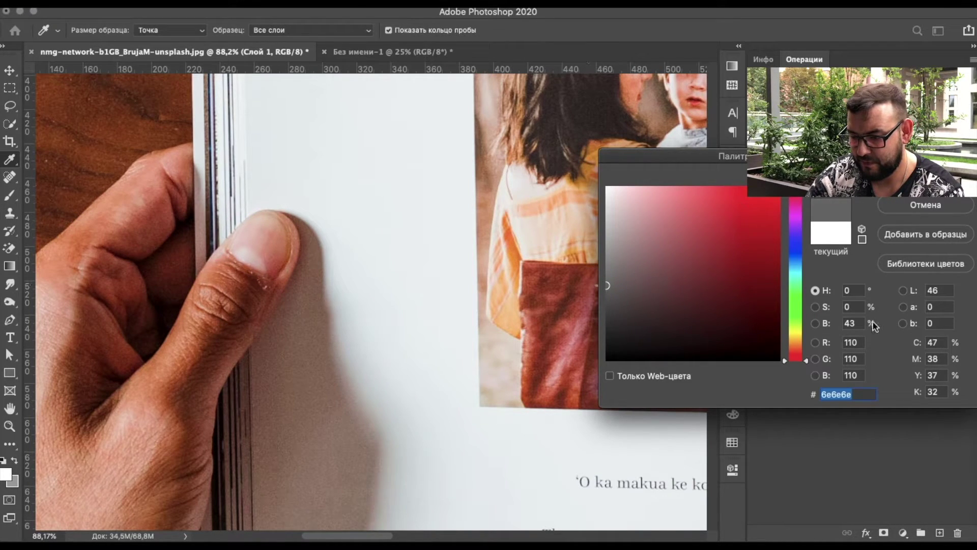
click(847, 307)
key(Tab)
text(80)
key(Return)
Step: Paint a soft grey shadow stroke along the thumb's right side with an enlarged brush
key(b)
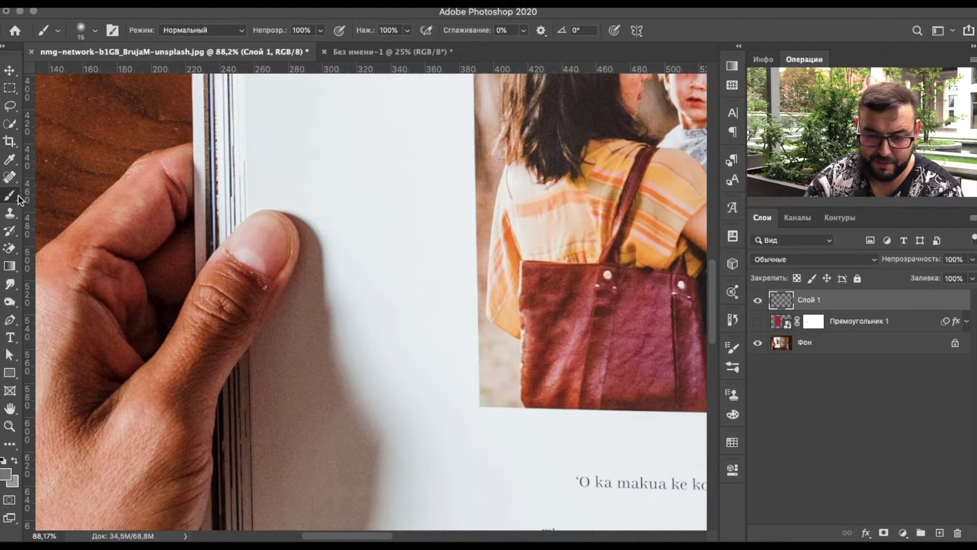
scroll(291, 333, down, 2)
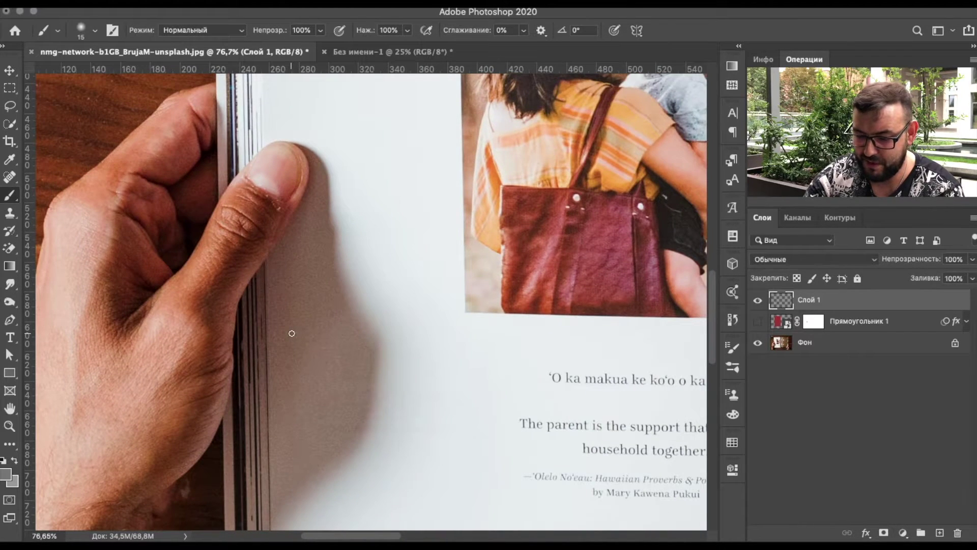
key(bracketright)
key(bracketright)
drag(295, 262, 296, 348)
mouse_move(285, 311)
mouse_down()
mouse_move(272, 264)
mouse_move(307, 203)
mouse_move(295, 155)
mouse_move(315, 170)
mouse_move(330, 264)
mouse_move(366, 337)
mouse_move(326, 240)
mouse_up()
key(bracketright)
key(bracketright)
key(bracketright)
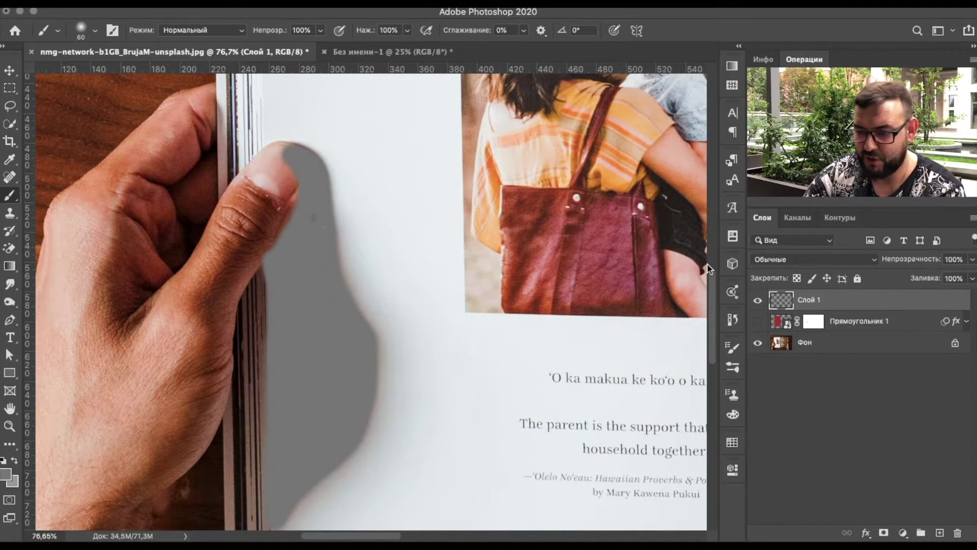
click(803, 259)
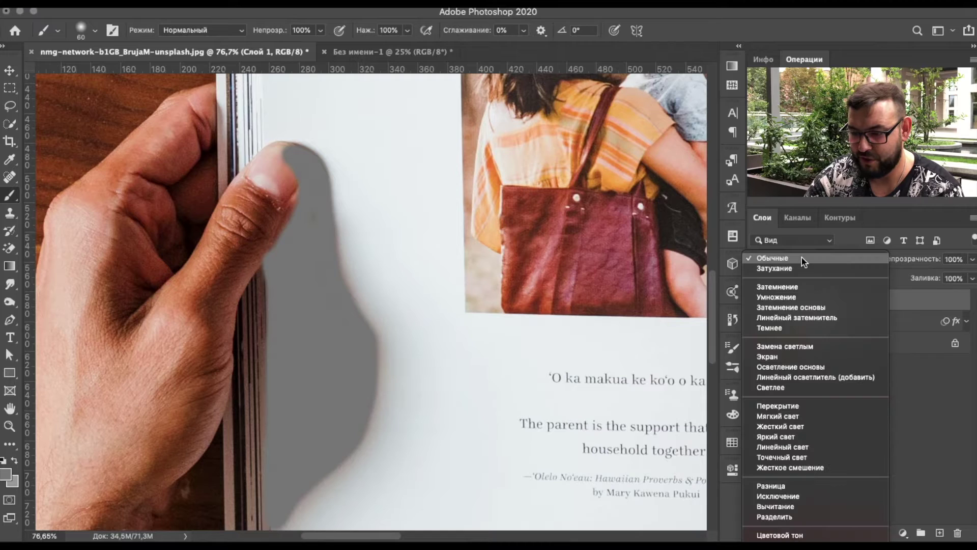
Step: Set shadow layer 'Слой 1' to Multiply and make Прямоугольник 1 visible again
click(792, 297)
click(757, 321)
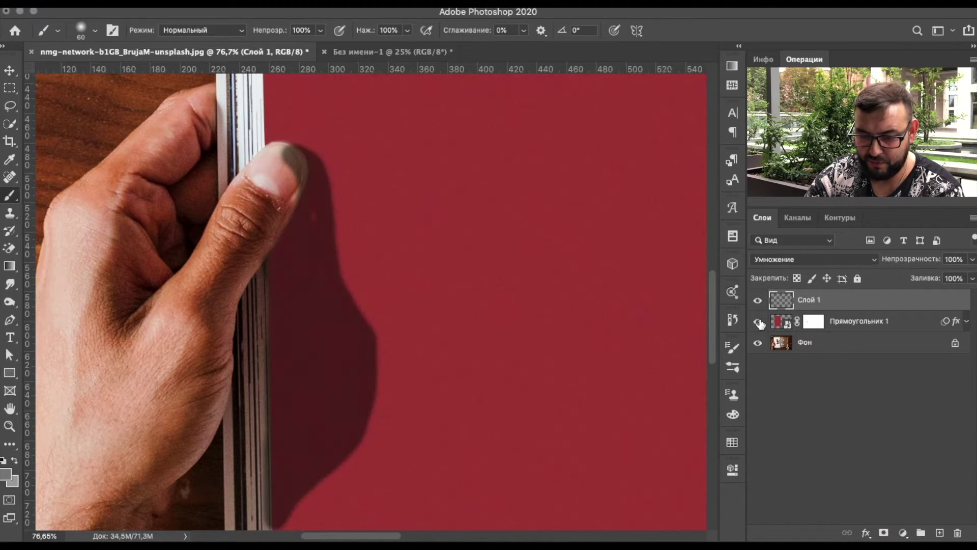
scroll(329, 305, down, 2)
scroll(329, 305, down, 3)
scroll(329, 305, right, 3)
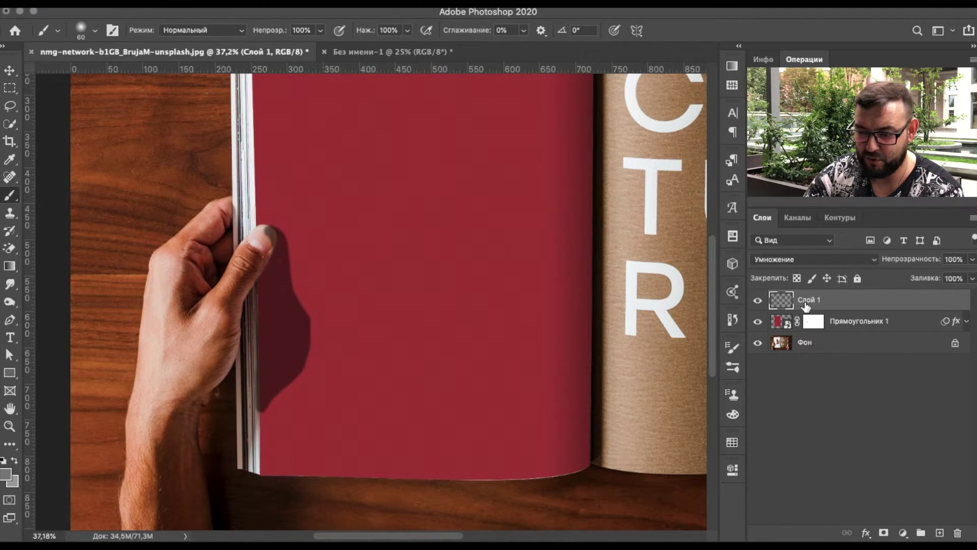
Step: Clip the shadow layer to the red page layer and open the Filter menu
drag(837, 308, 834, 306)
alt+click(835, 306)
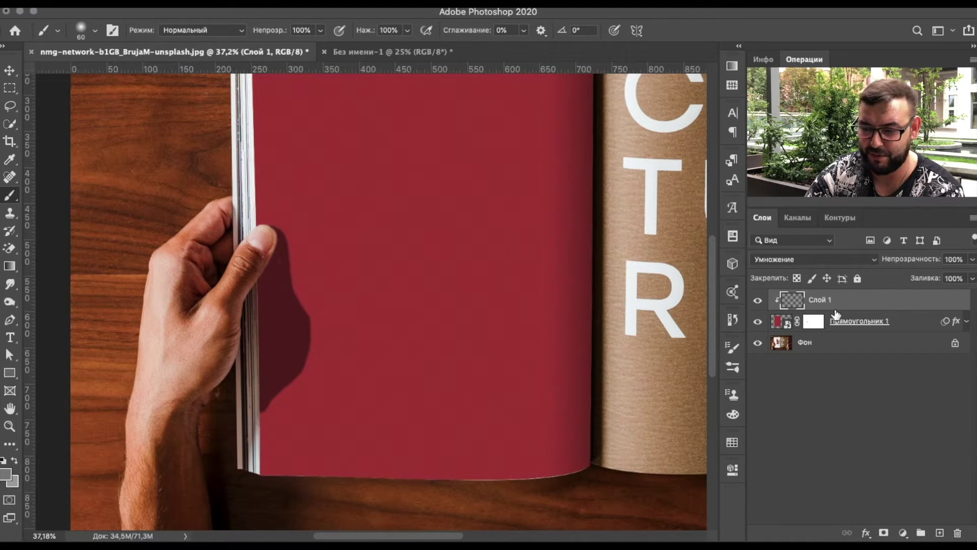
click(463, 9)
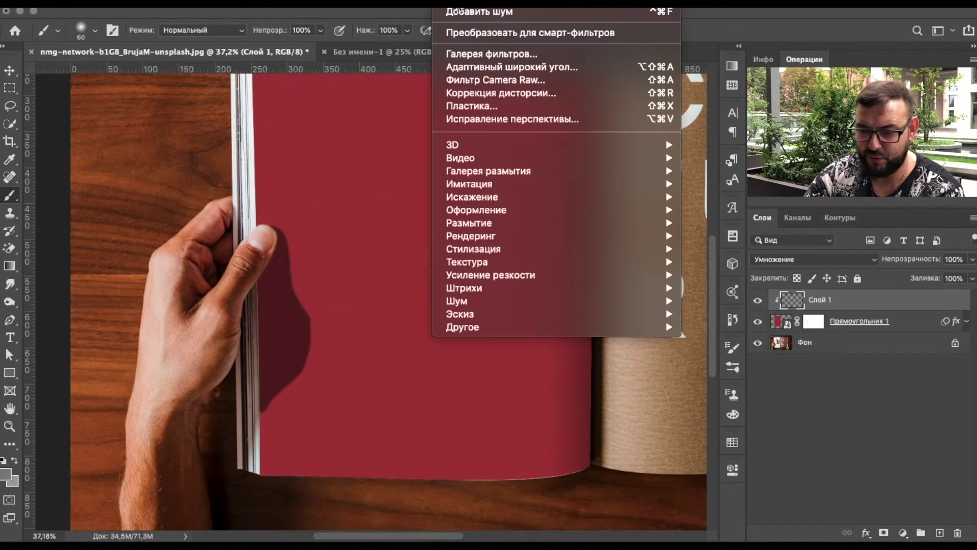
mouse_move(468, 223)
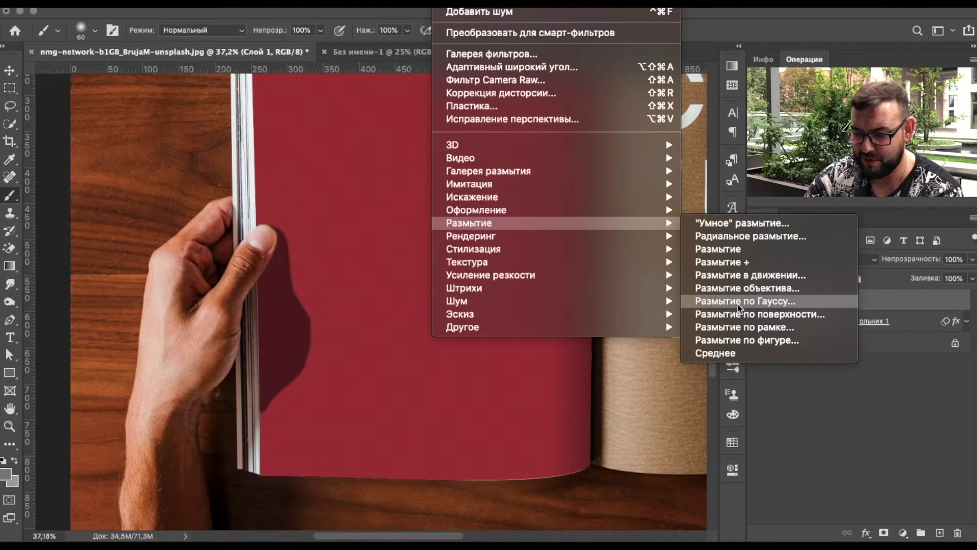
Step: Apply a Gaussian Blur with a 12-pixel radius to the thumb shadow
click(738, 301)
drag(639, 312, 642, 312)
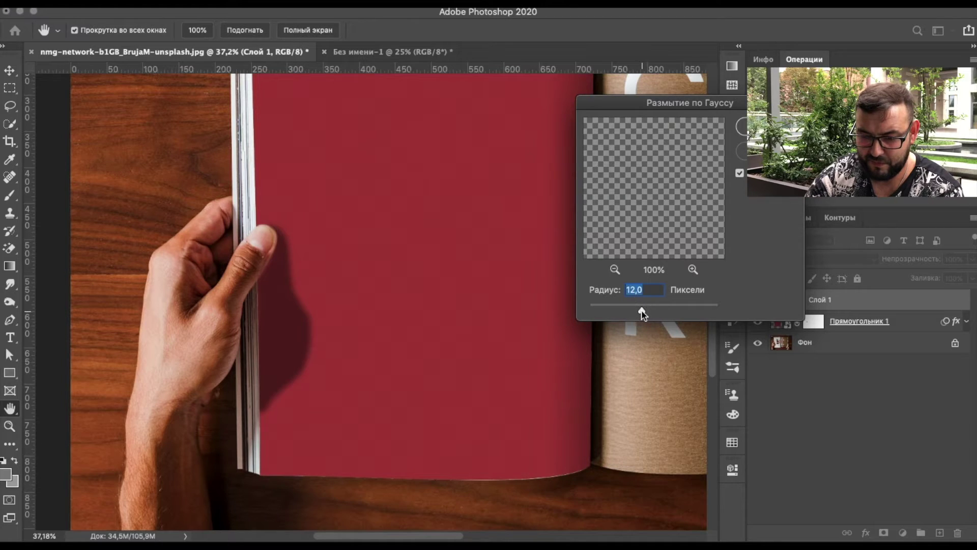
key(Return)
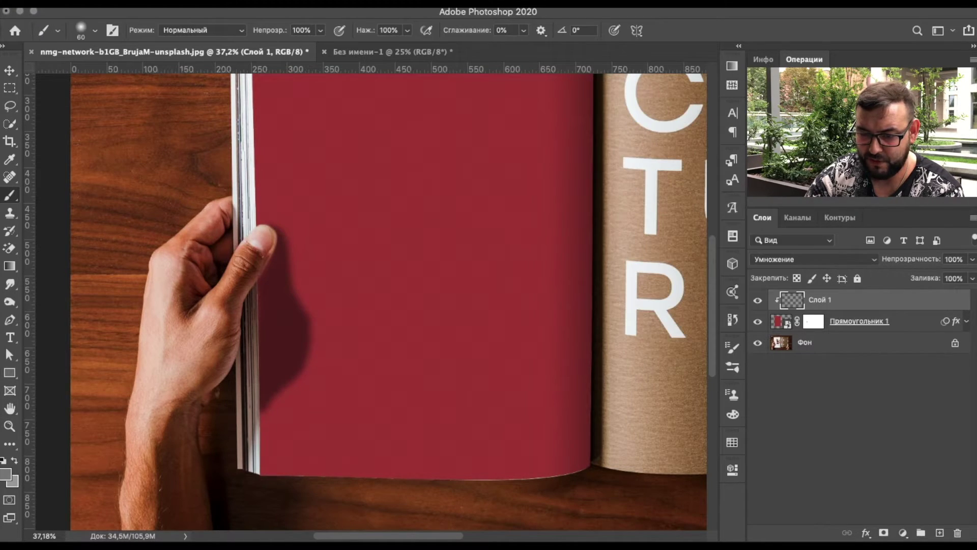
Step: Lower the shadow layer's opacity to 44%, cancelling an accidental new layer
mouse_move(908, 262)
mouse_down()
mouse_move(876, 264)
mouse_move(894, 262)
mouse_up()
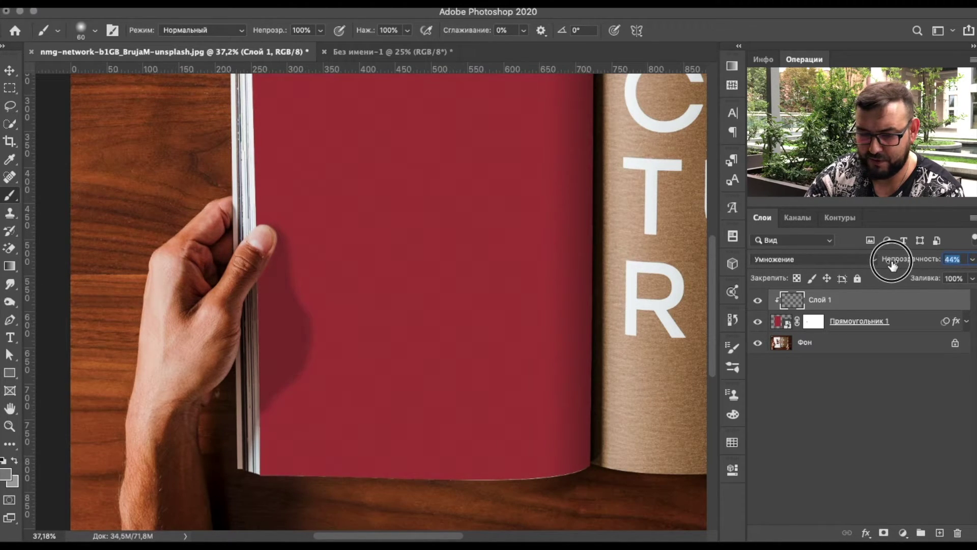
drag(894, 263, 893, 264)
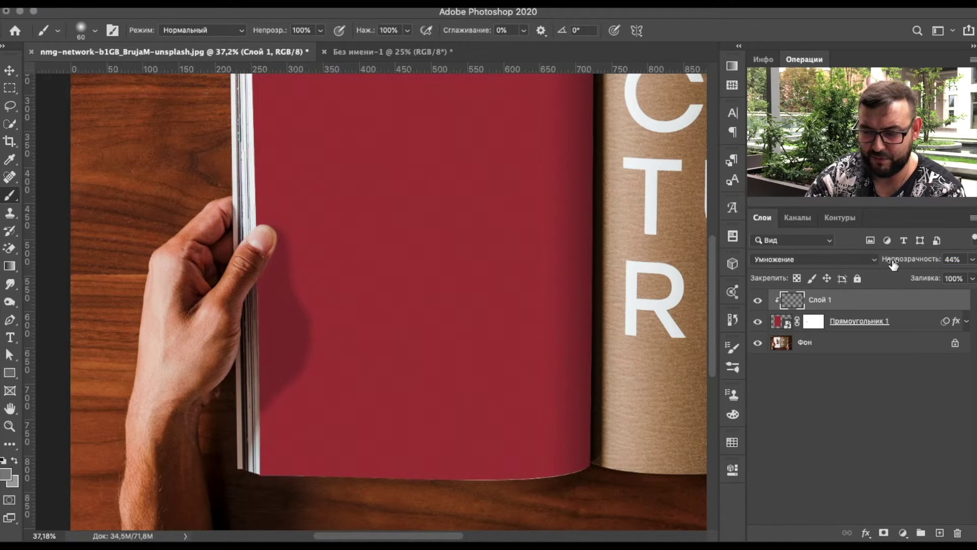
key(ctrl+shift+n)
click(639, 201)
scroll(592, 256, down, 3)
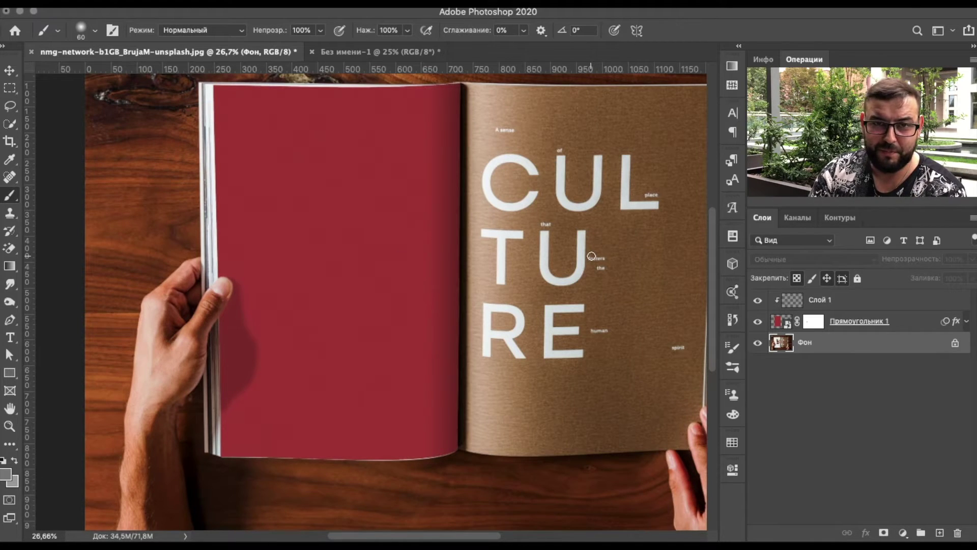
Step: Open the left page's smart object and drag the room photo into it
click(780, 323)
double_click(782, 322)
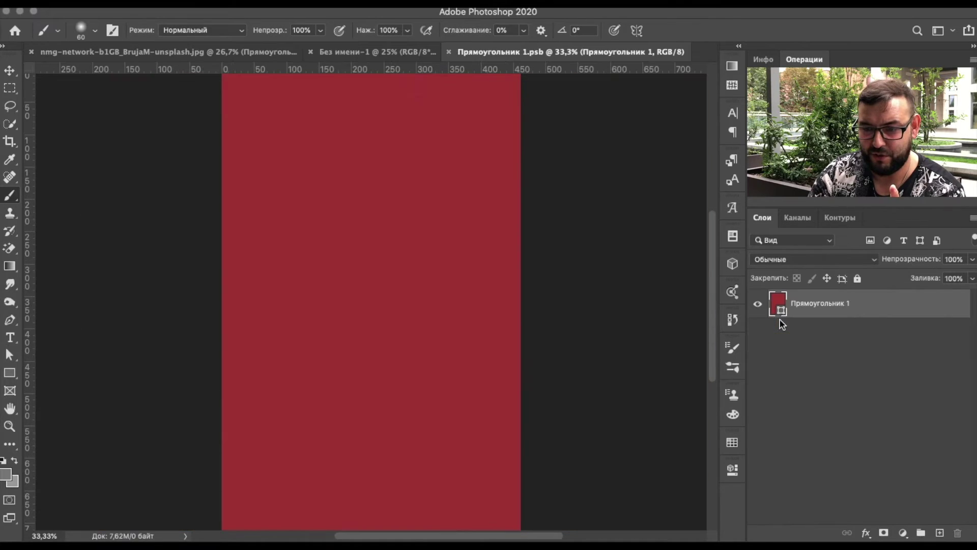
click(356, 53)
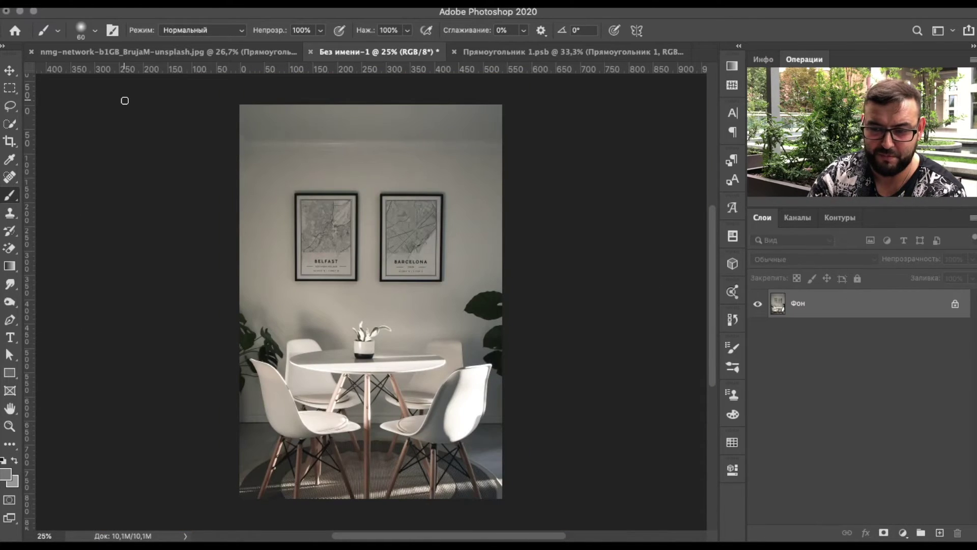
click(9, 70)
drag(360, 193, 524, 60)
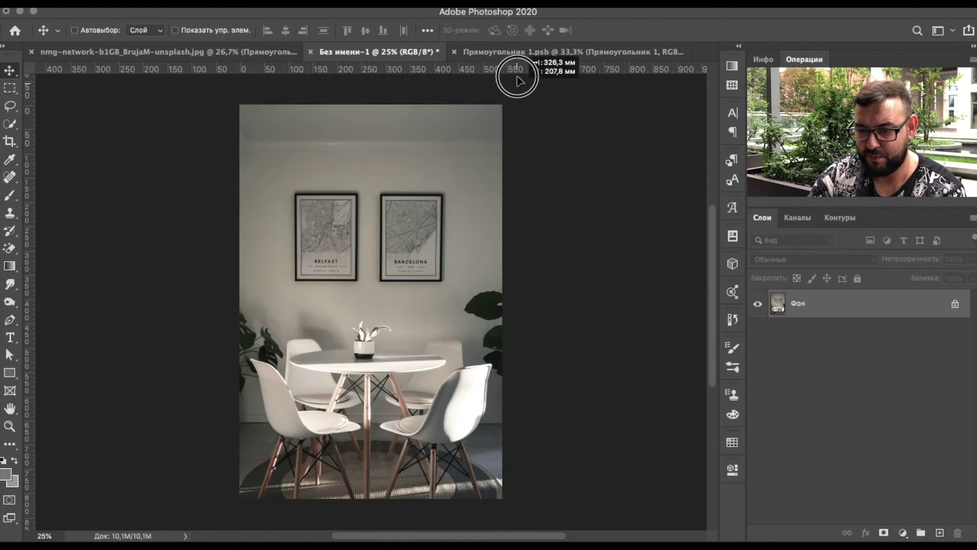
drag(525, 60, 366, 232)
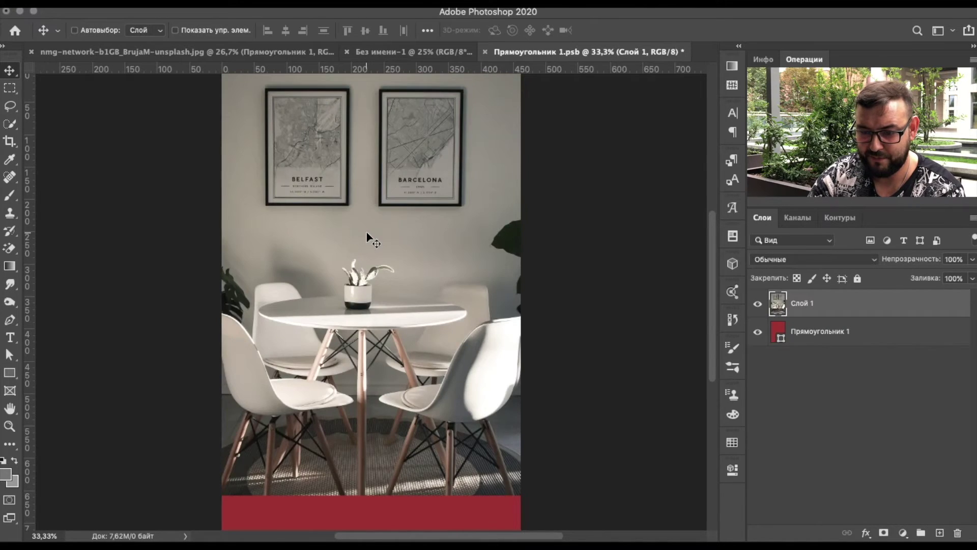
scroll(366, 232, down, 3)
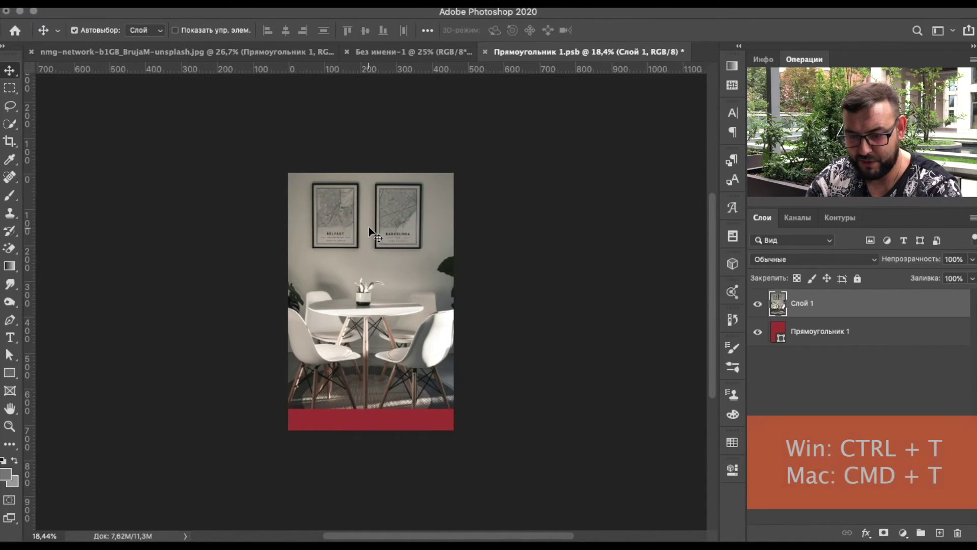
Step: Move the room photo down to fill the page and save the smart object
key(ctrl+t)
drag(337, 187, 359, 232)
key(Return)
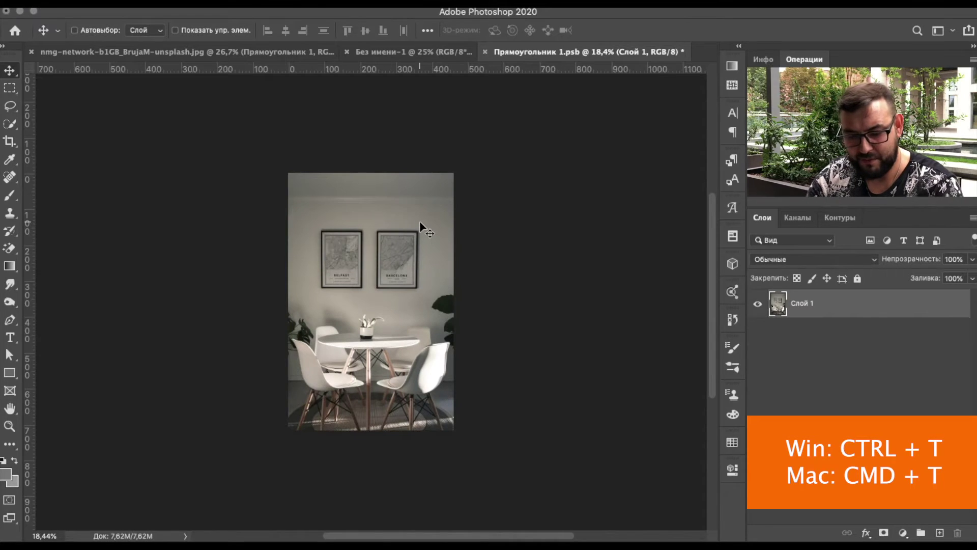
key(ctrl+s)
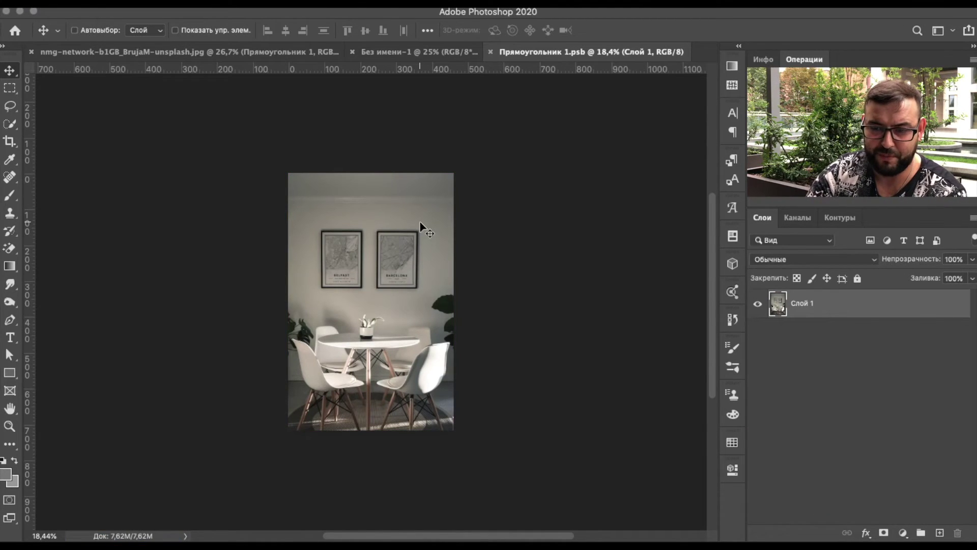
click(242, 53)
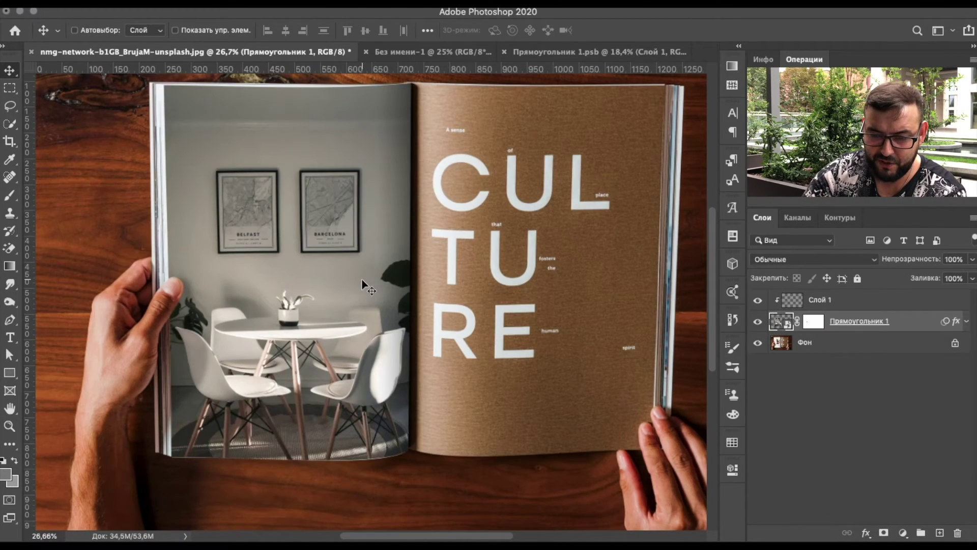
Step: Raise Прямоугольник 1's Gradient Overlay scale from 28% to 42%
scroll(362, 283, down, 1)
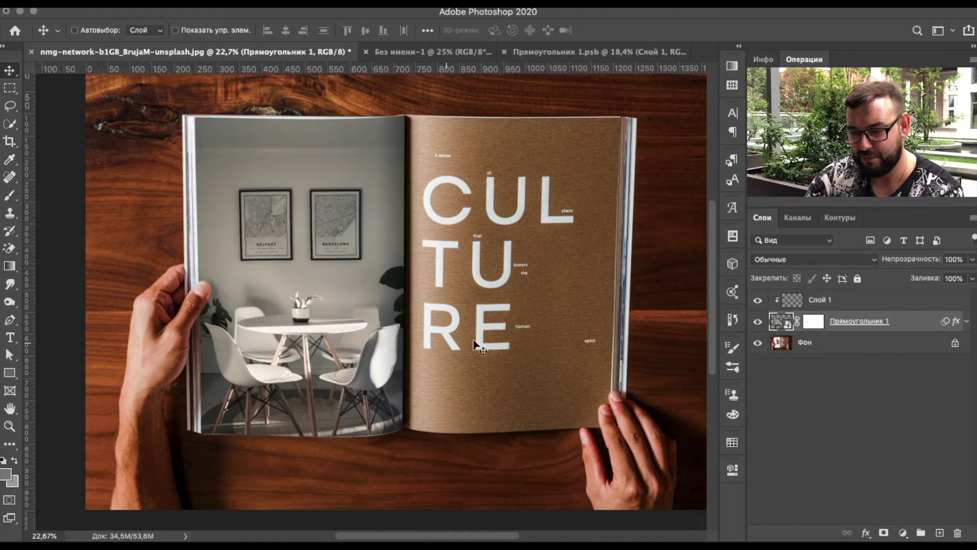
double_click(915, 330)
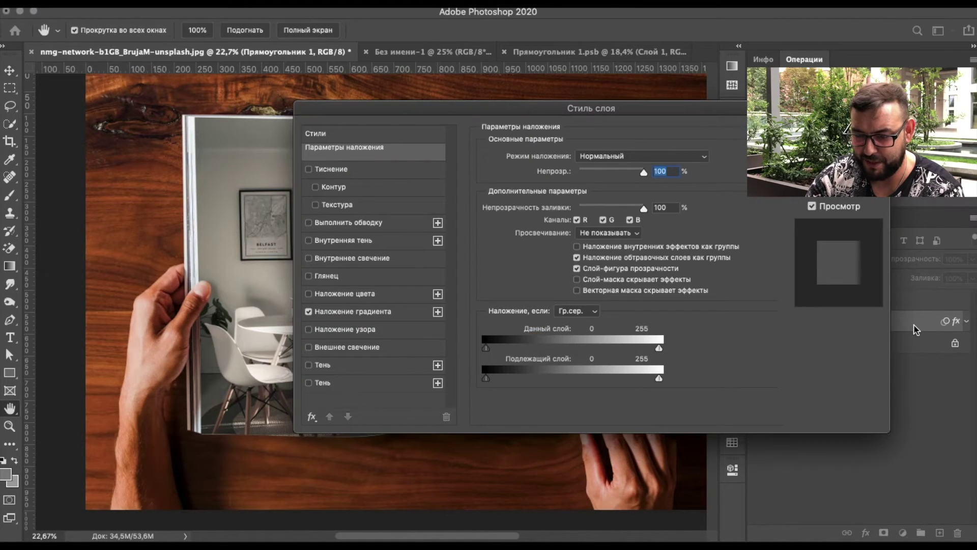
drag(441, 122, 599, 122)
click(530, 315)
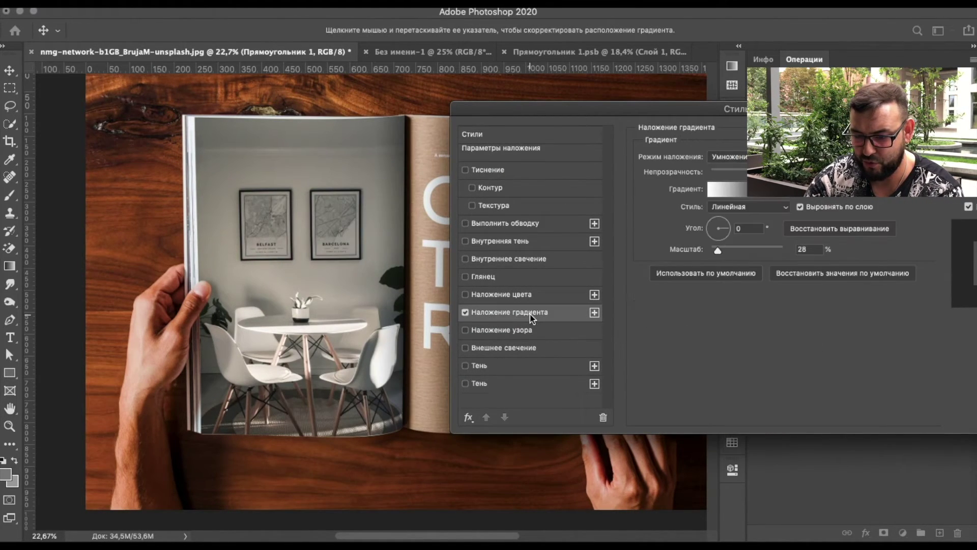
drag(719, 251, 724, 254)
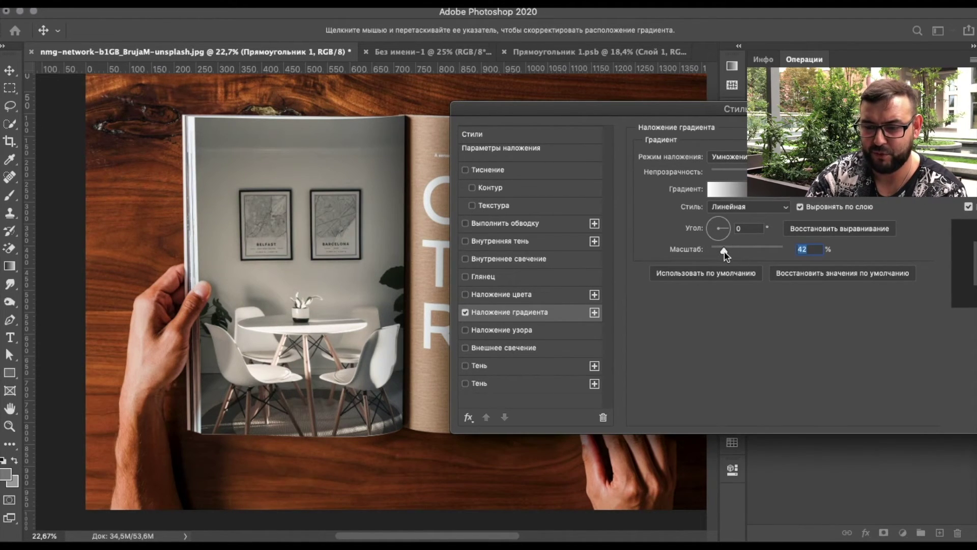
key(Return)
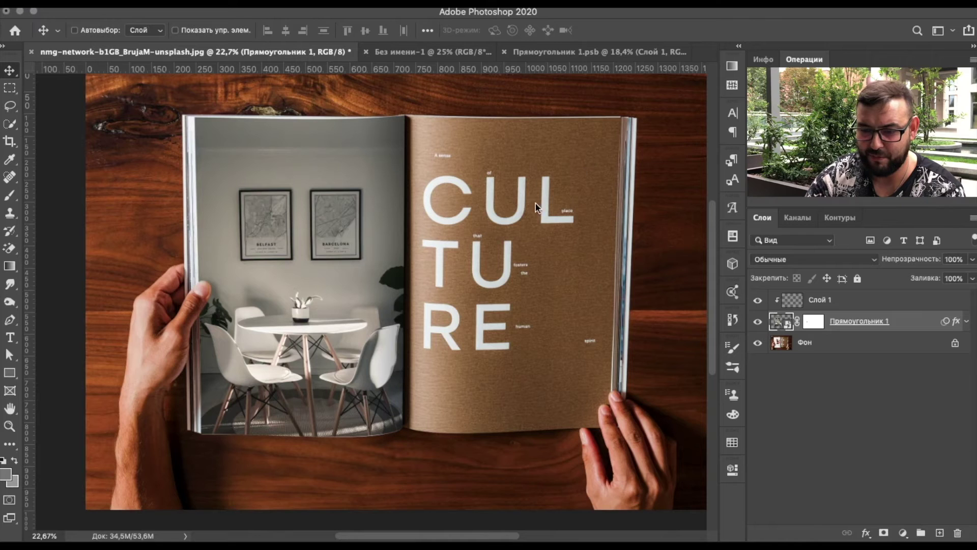
scroll(519, 225, down, 3)
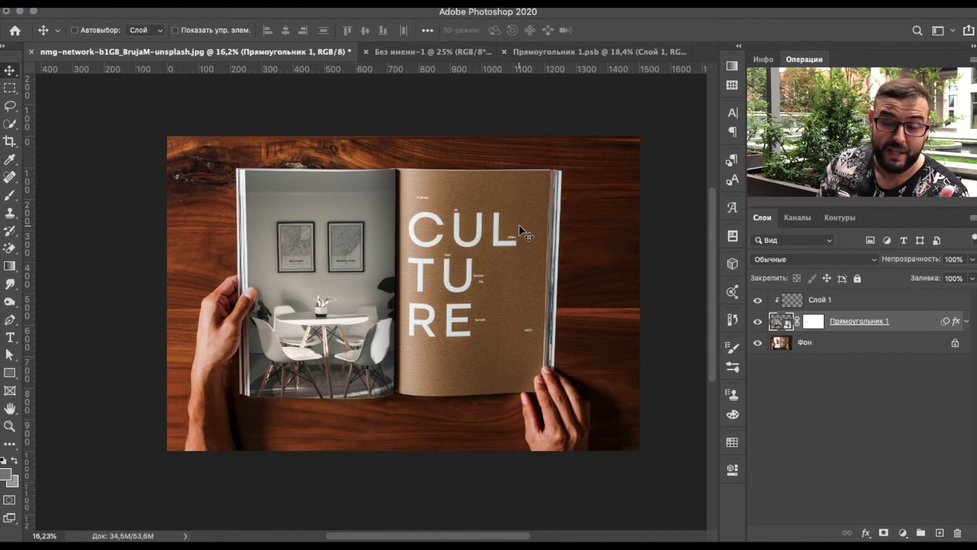